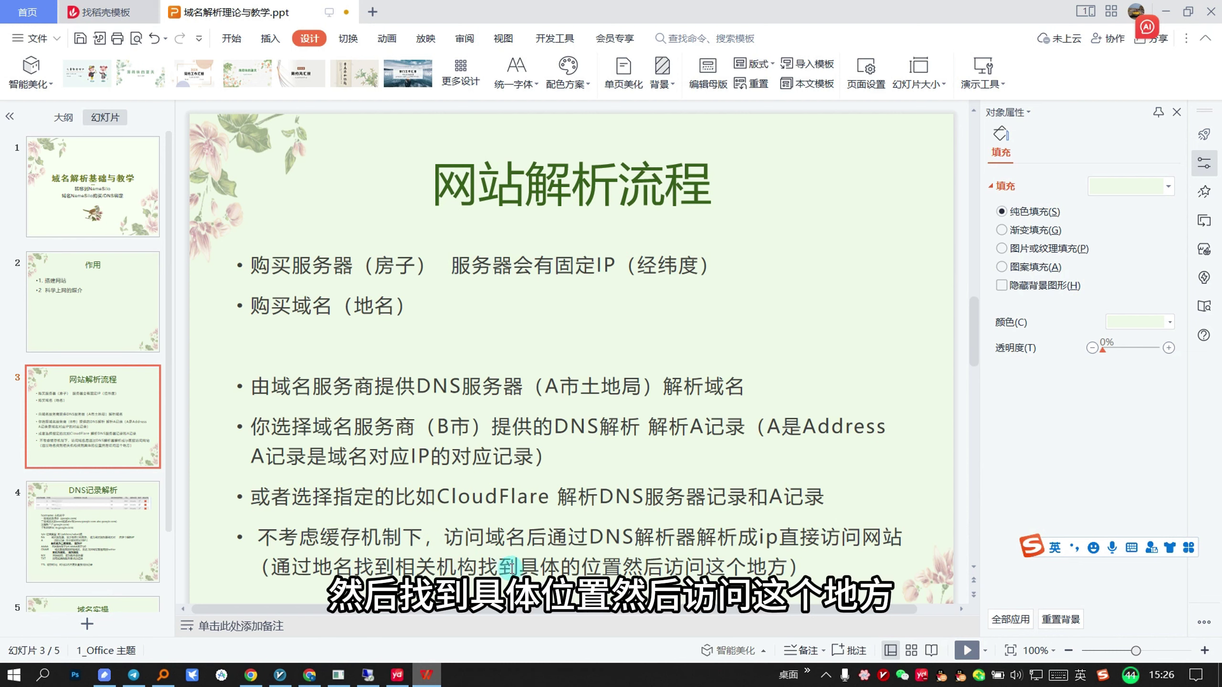
Step: Open slide 4, DNS记录解析, from the Slides pane in WPS Presentation
left_click(155, 533)
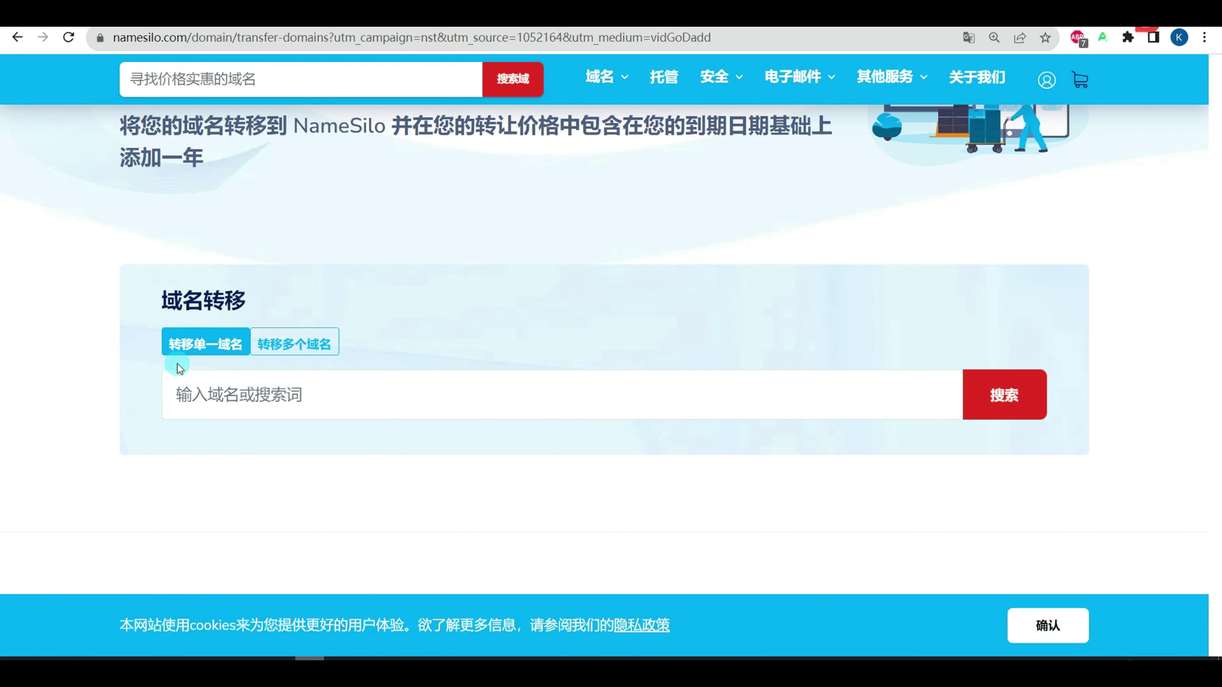
Step: Translate the NameSilo domain-transfer page into Chinese
right_click(756, 277)
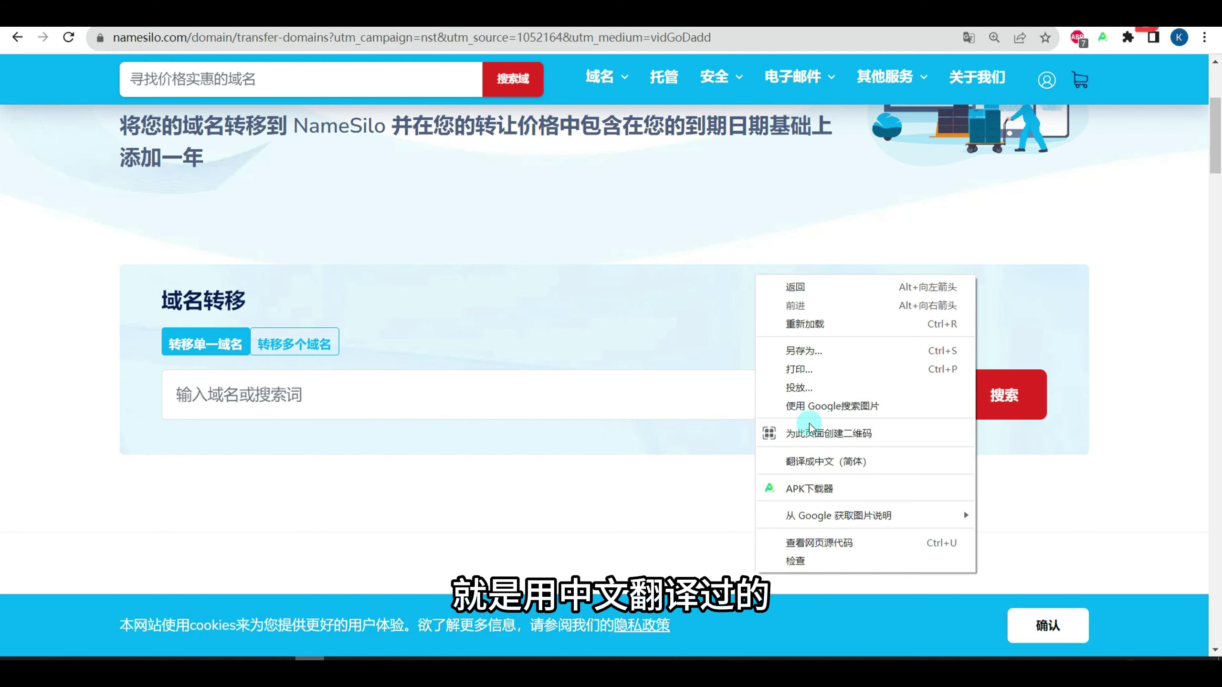
left_click(812, 457)
left_click(1021, 177)
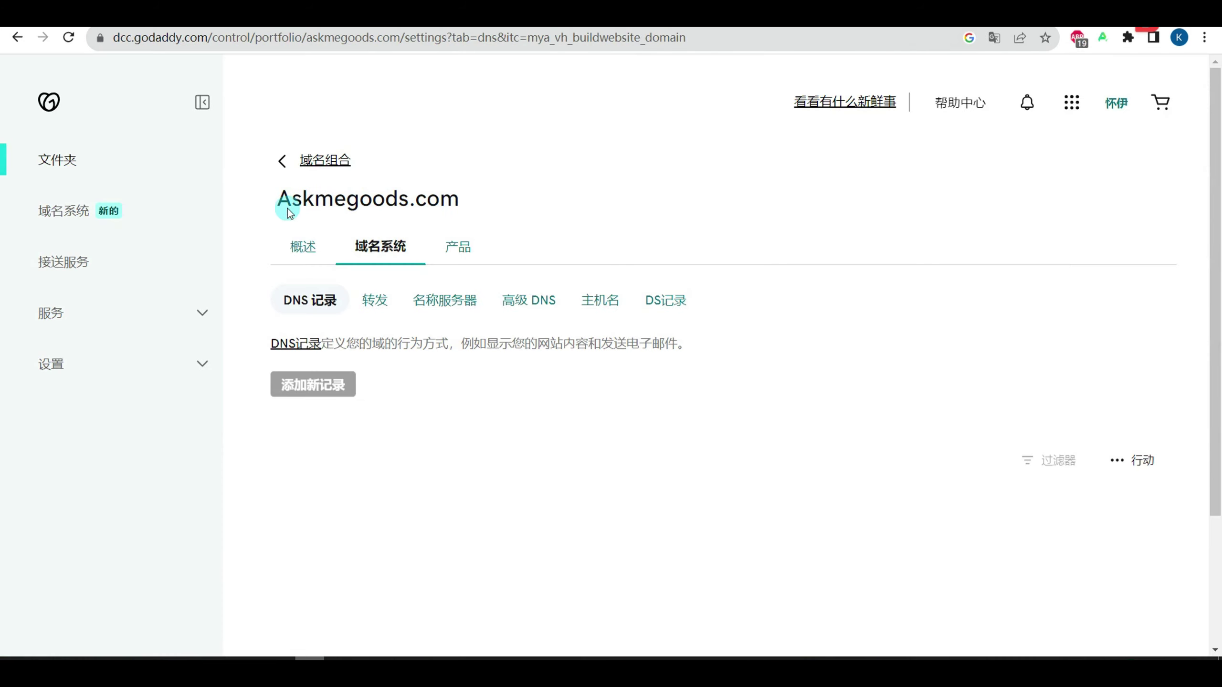
Step: Search Askmegoods.com, copied from GoDaddy, and add its one-year transfer (10.4 USD) to the cart
left_click_drag(287, 211, 483, 203)
key("ctrl+c")
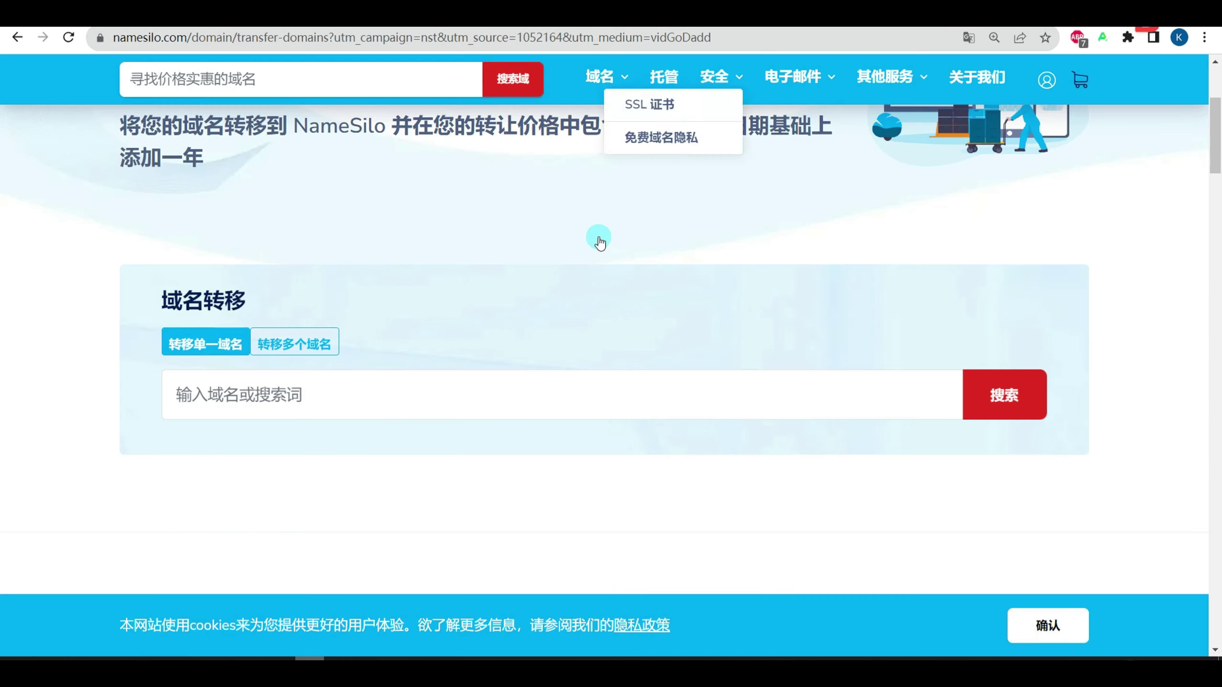
left_click(196, 398)
key("ctrl+v")
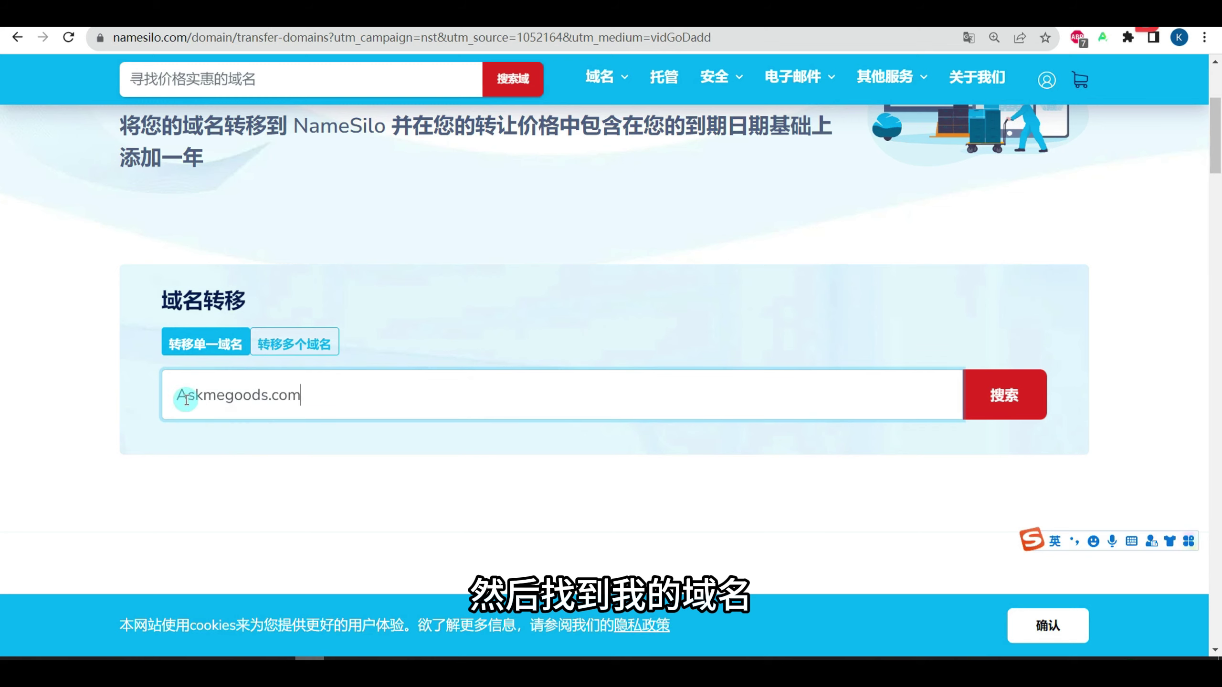
left_click(998, 396)
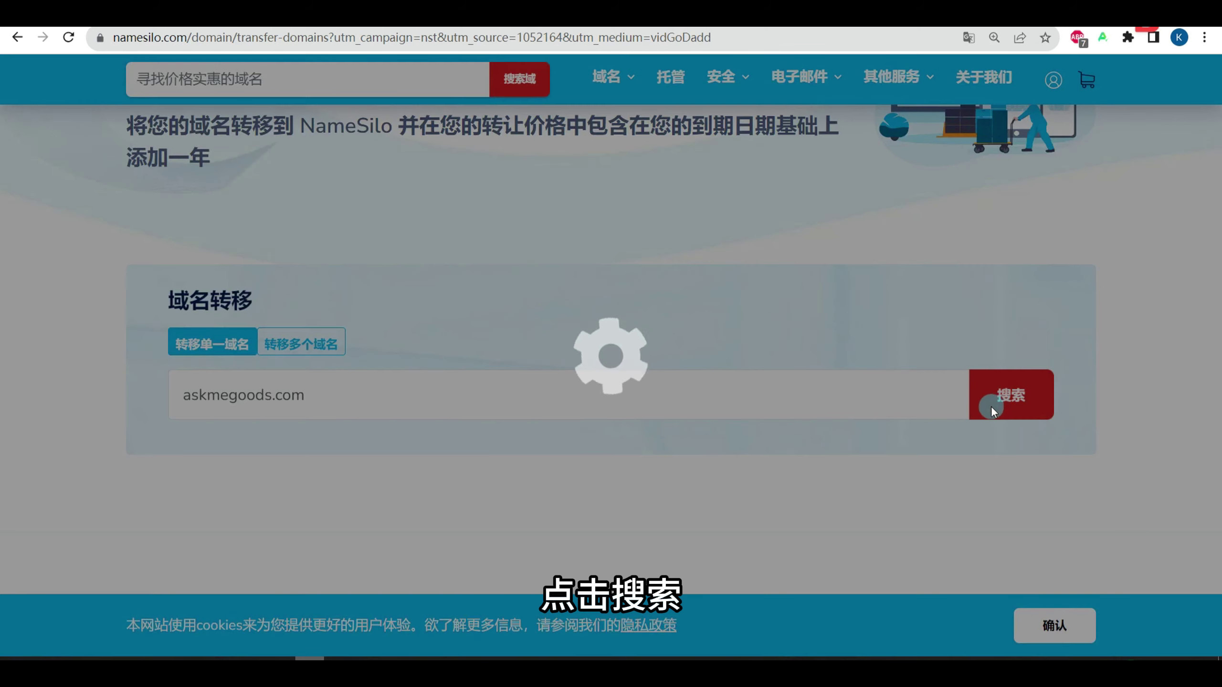
scroll(863, 457, "down", 5)
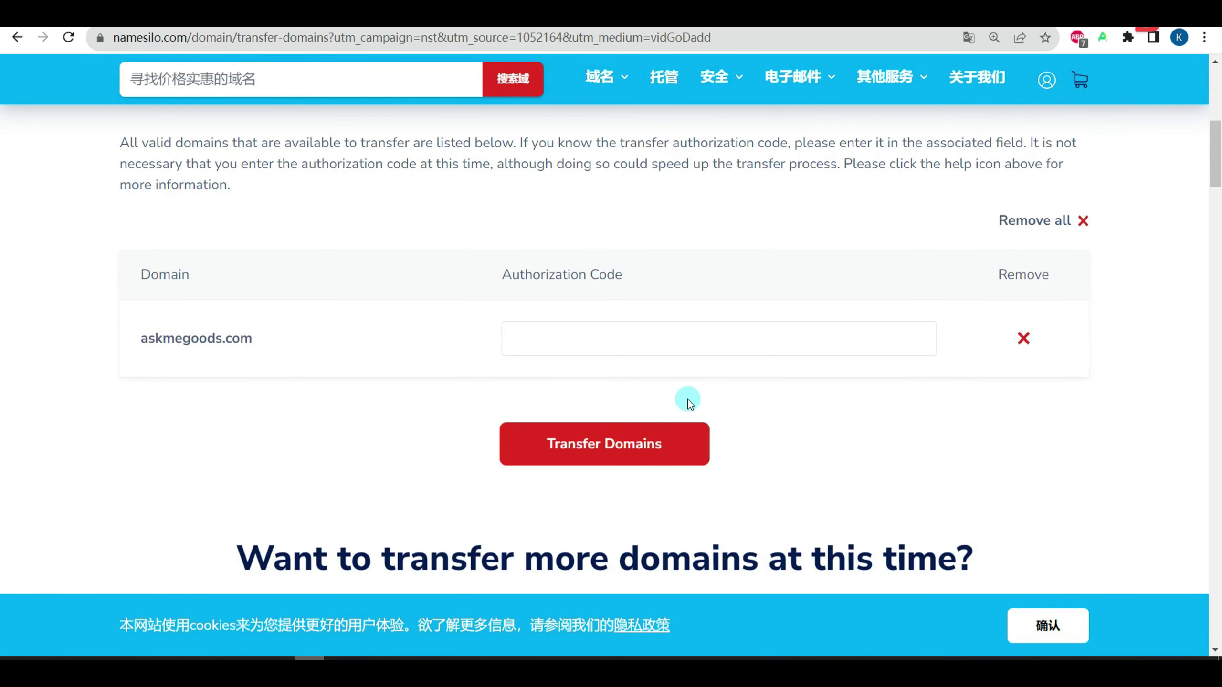
left_click(625, 451)
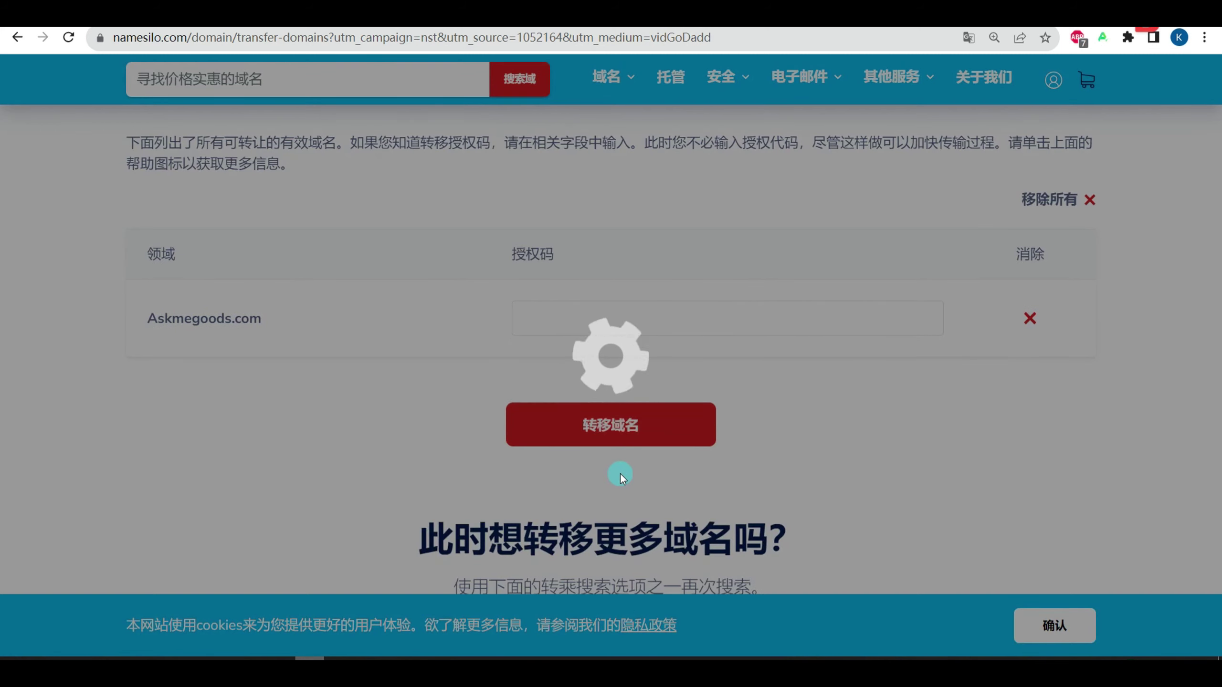
scroll(620, 469, "down", 5)
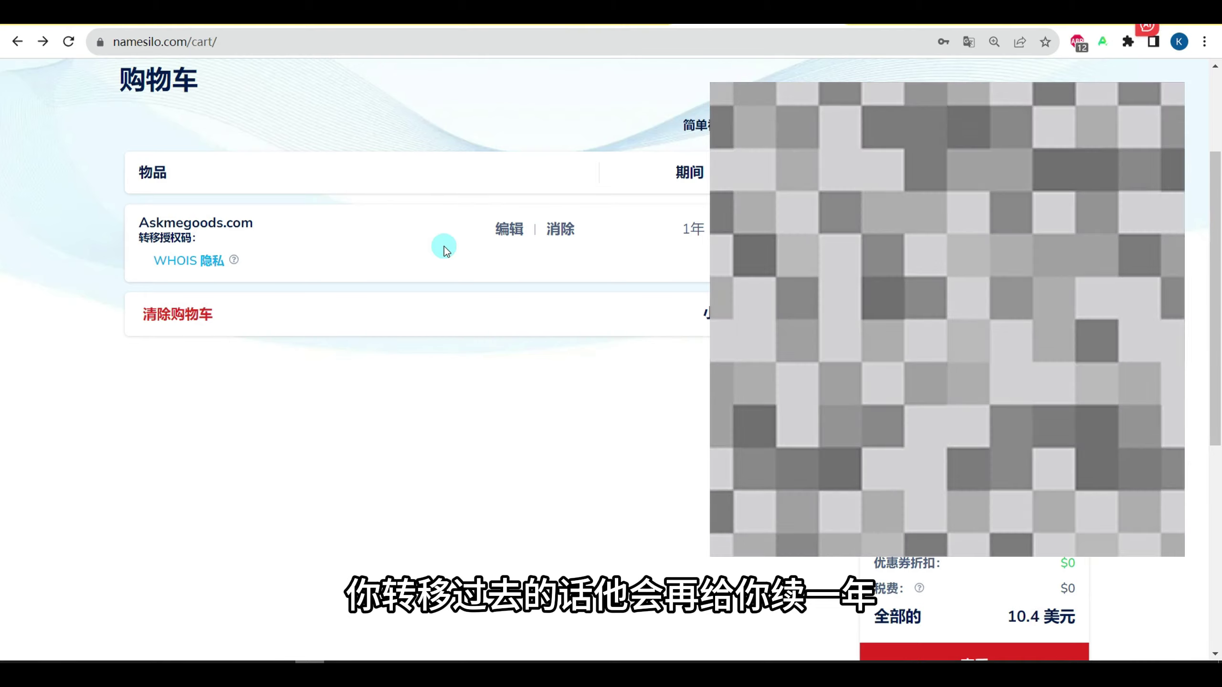
Step: Check out the askmegoods.com transfer and pay with 支付宝 (Alipay)
scroll(447, 250, "down", 1)
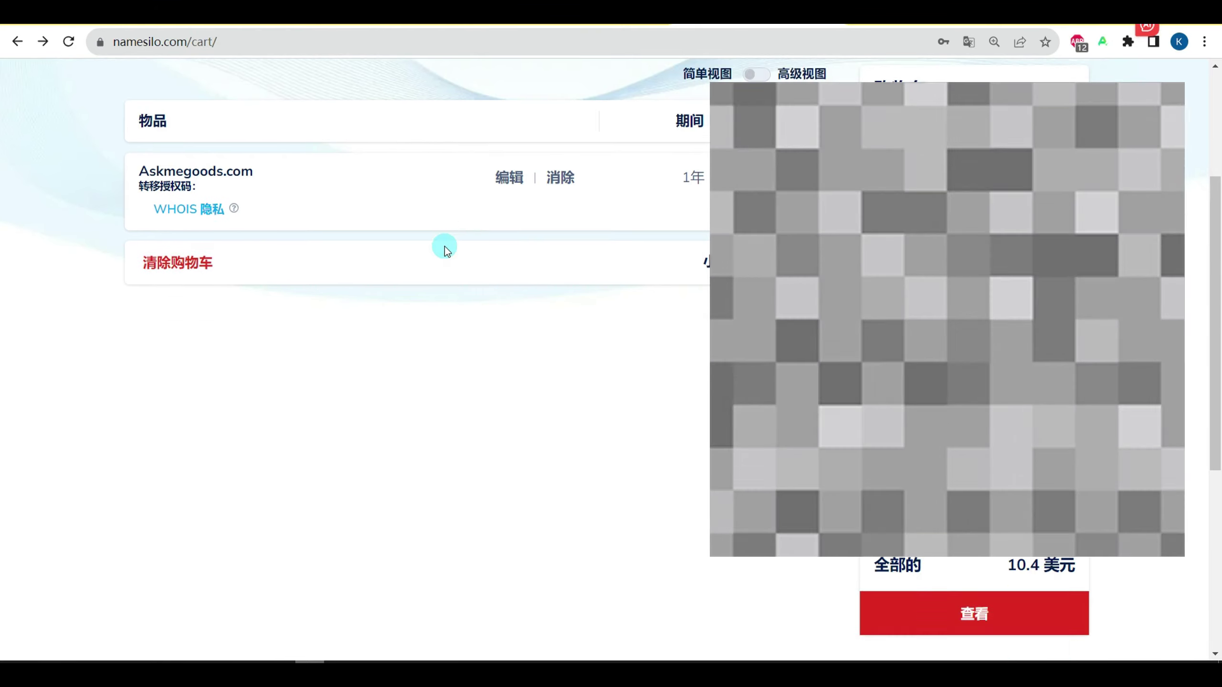
scroll(446, 250, "down", 1)
left_click(1018, 597)
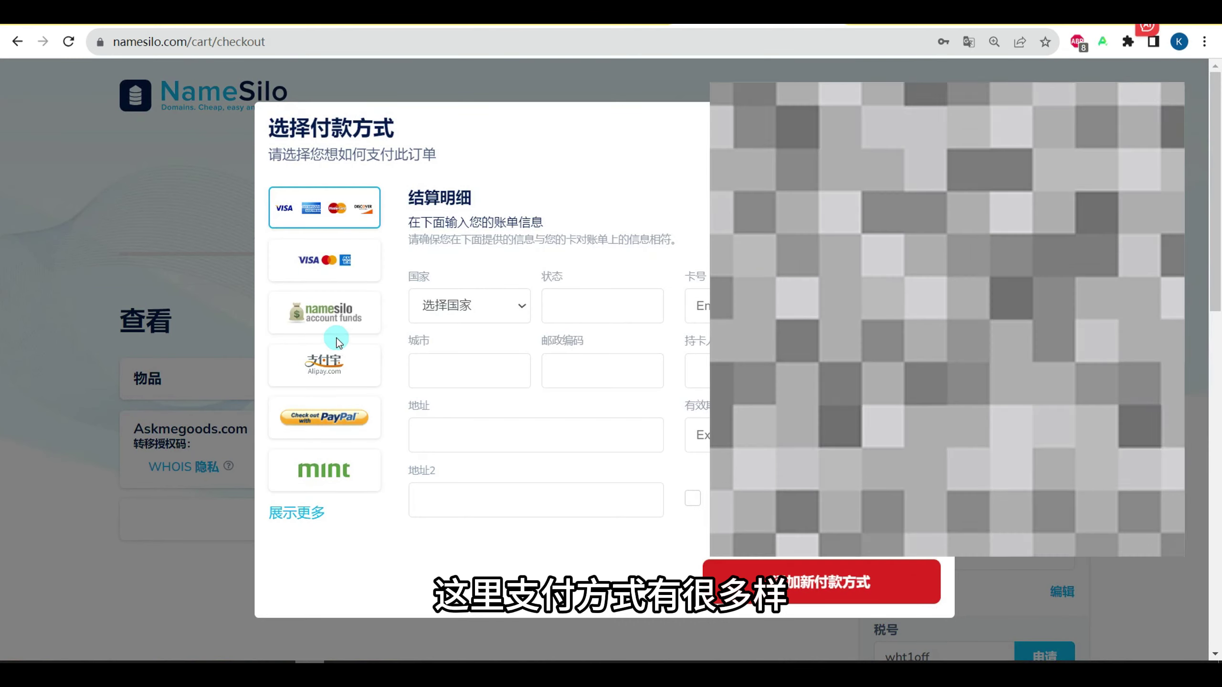
left_click(326, 362)
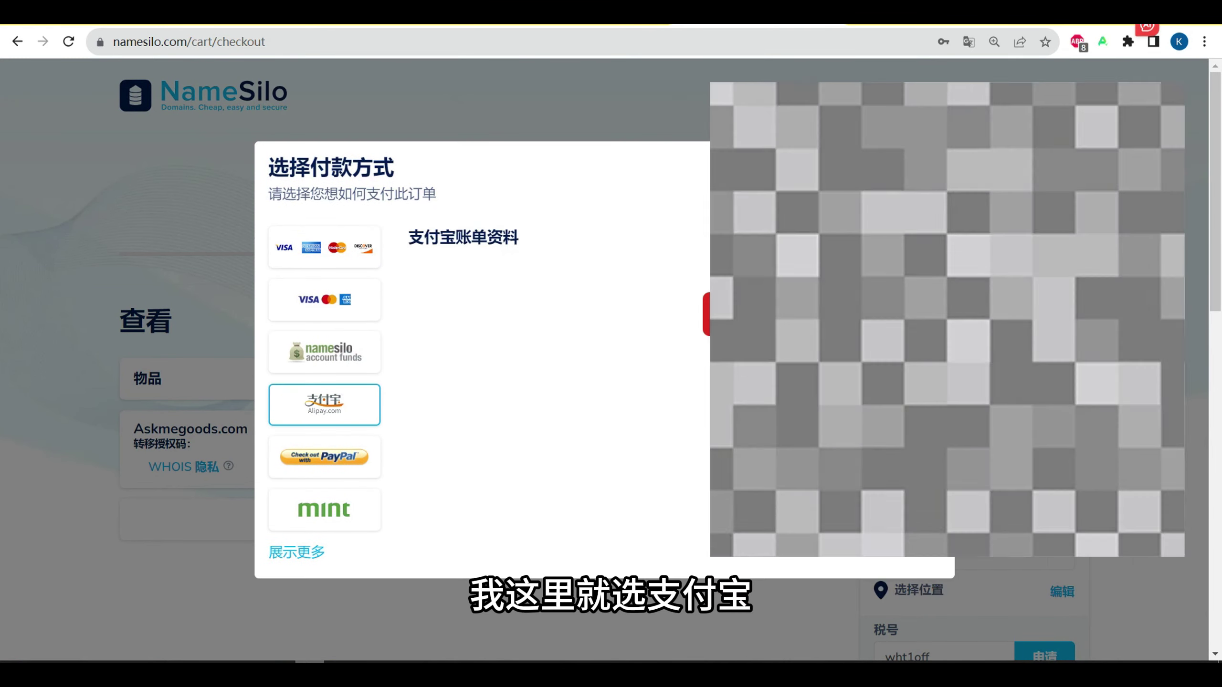
scroll(970, 619, "down", 8)
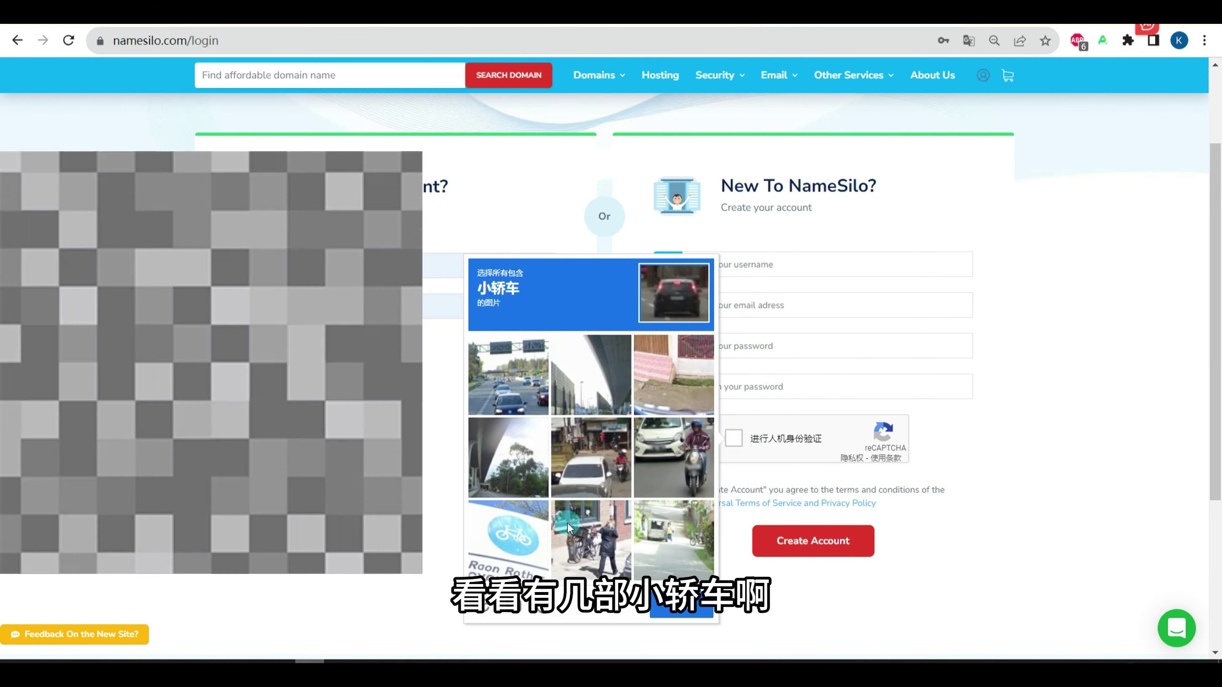
Step: Select the four car tiles in the reCAPTCHA and sign in to the existing account
left_click(526, 399)
left_click(588, 481)
left_click(657, 476)
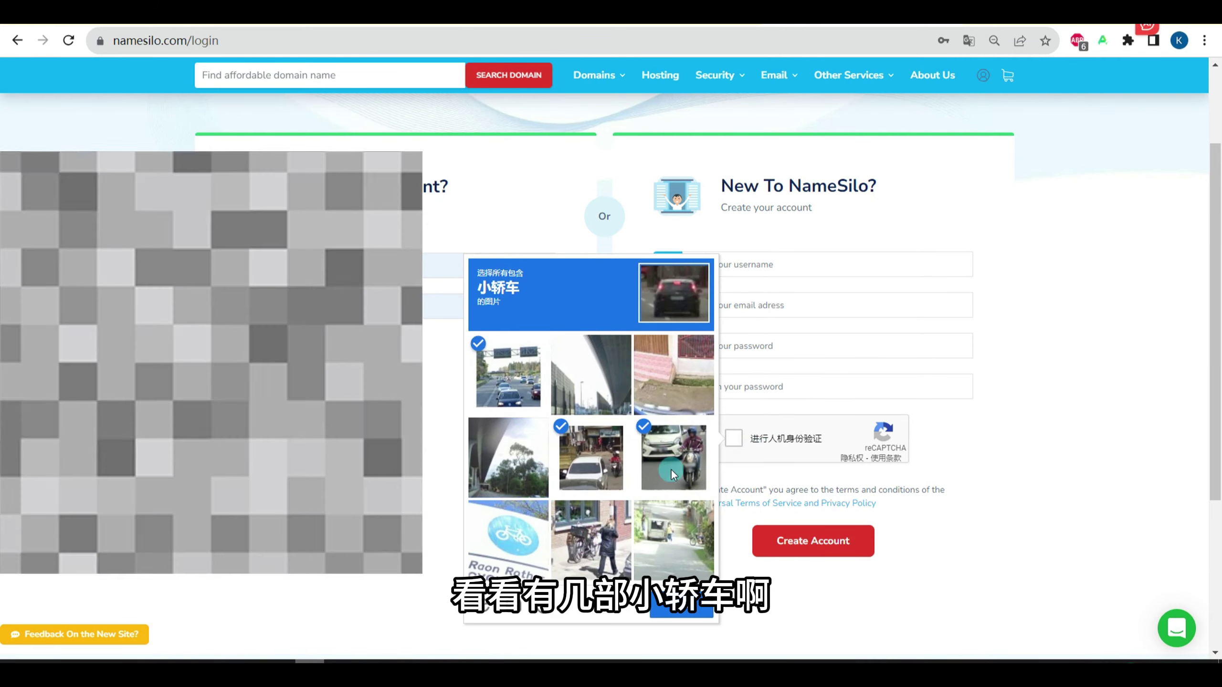
left_click(671, 607)
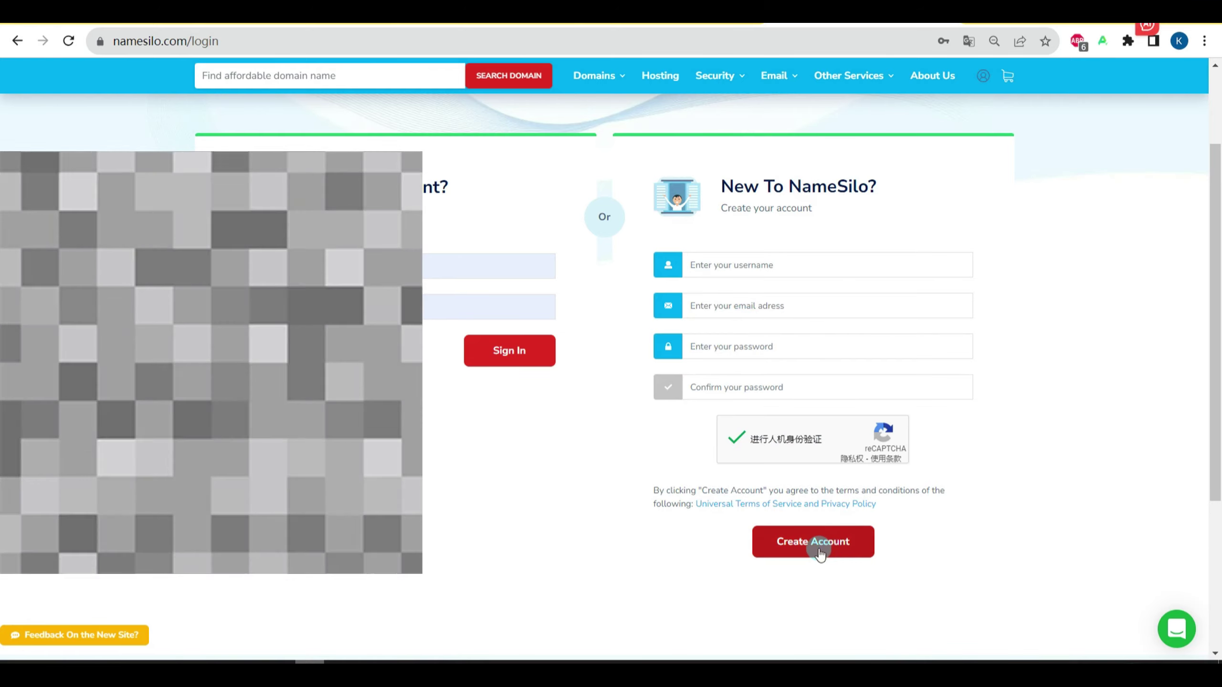
left_click(498, 357)
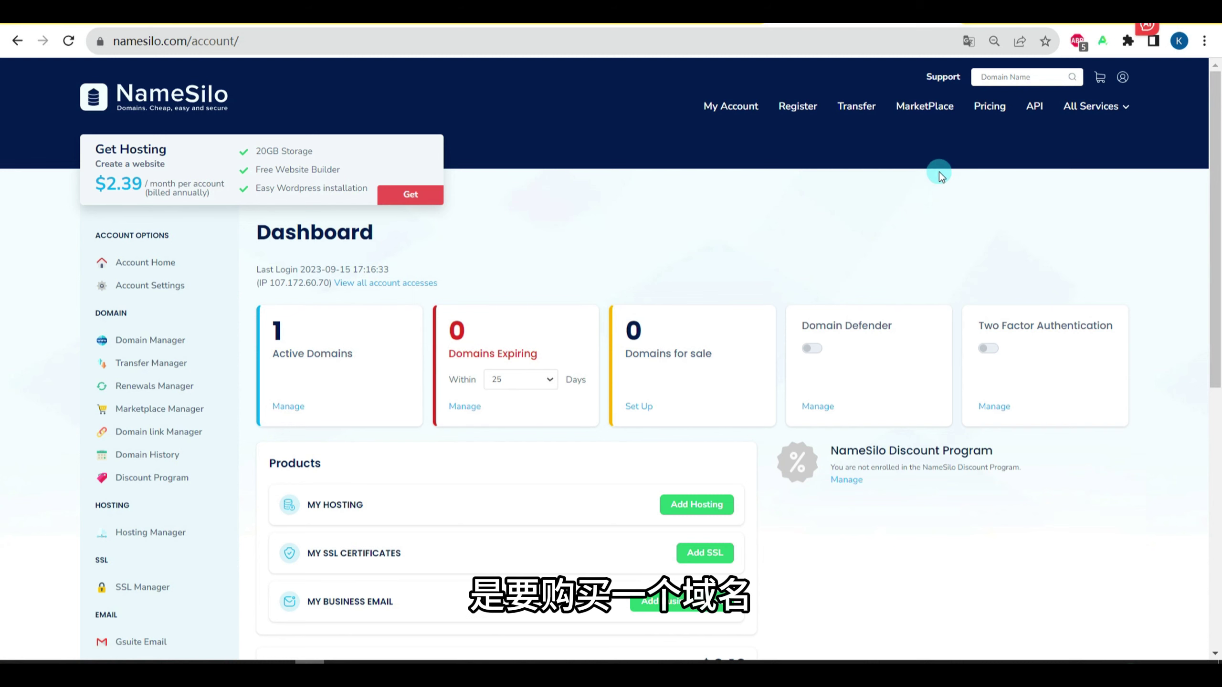
Step: Translate the NameSilo dashboard into Chinese
right_click(979, 159)
left_click(1005, 344)
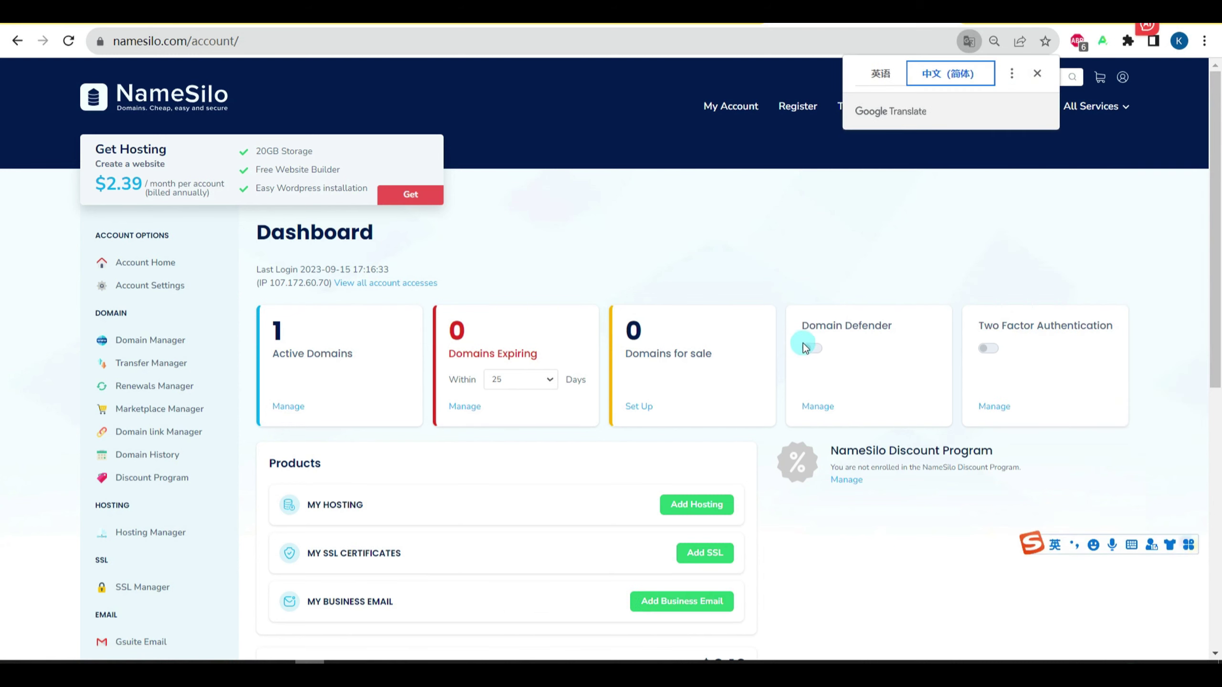
left_click(1008, 130)
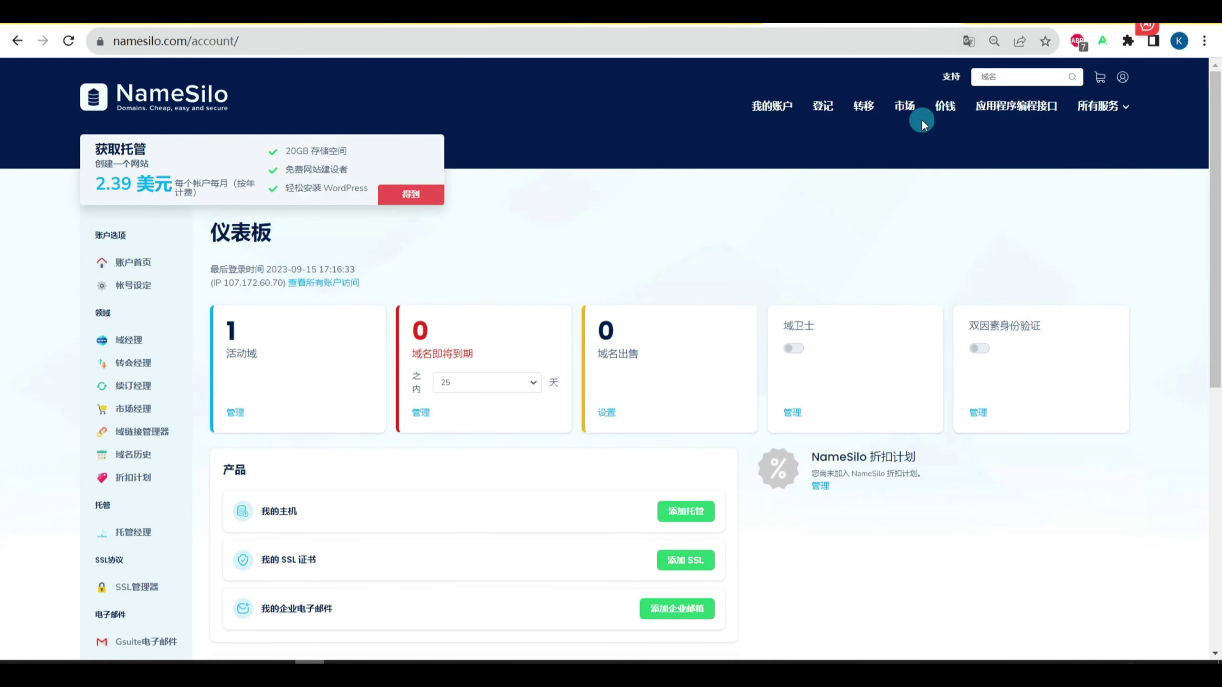
Step: Search the domain marketplace for any583
left_click(907, 116)
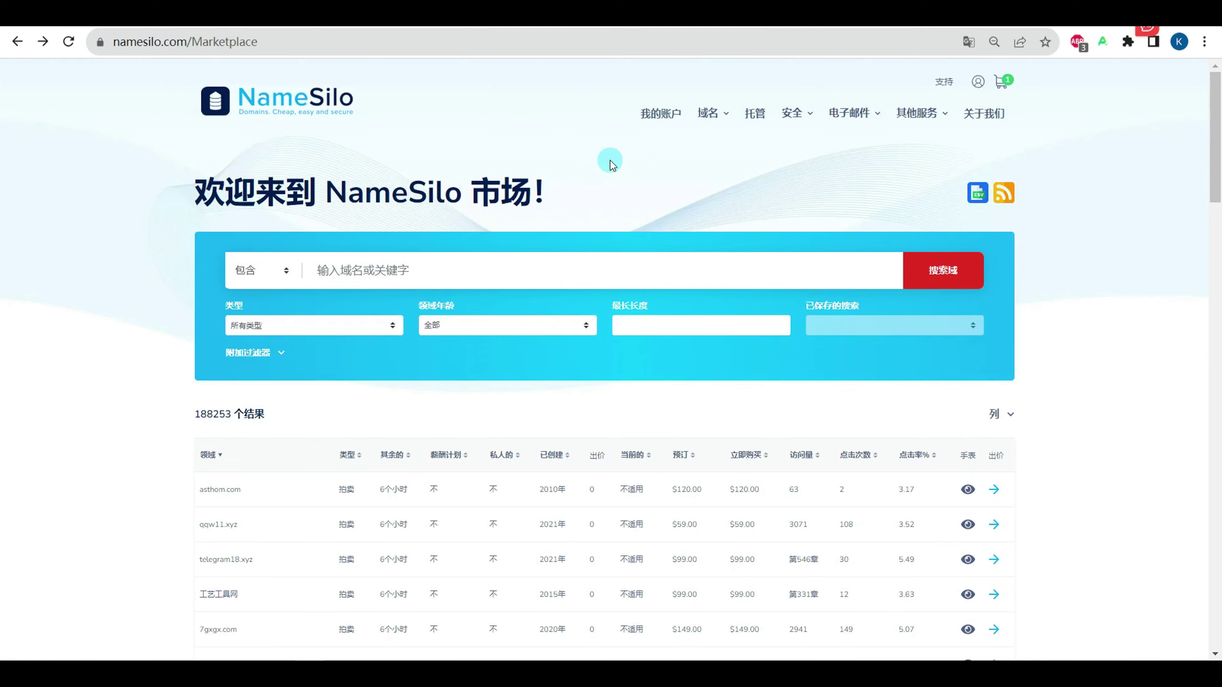
mouse_move(735, 120)
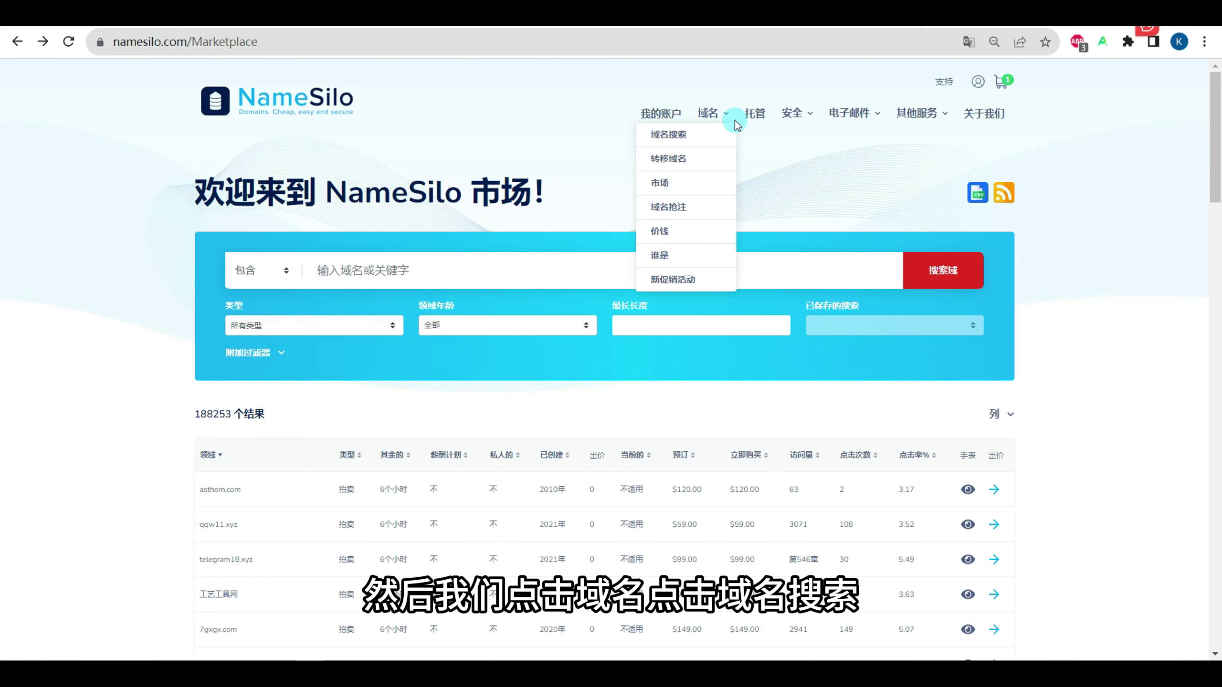
left_click(706, 136)
left_click(397, 225)
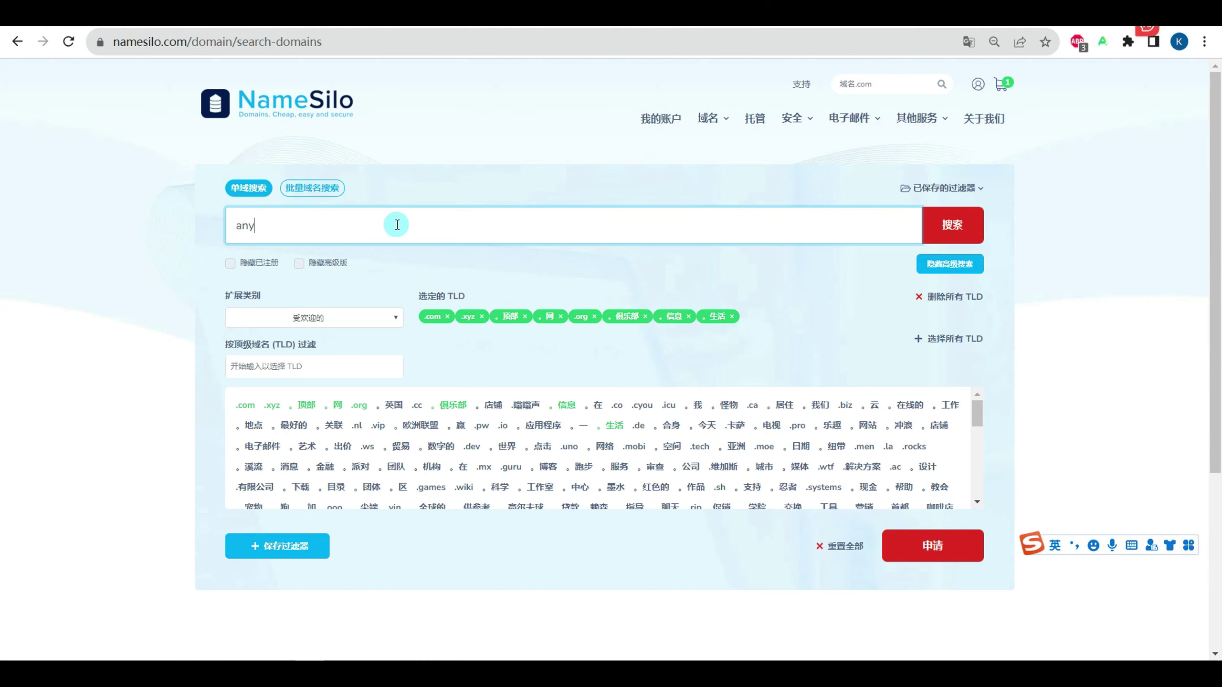
key("Return")
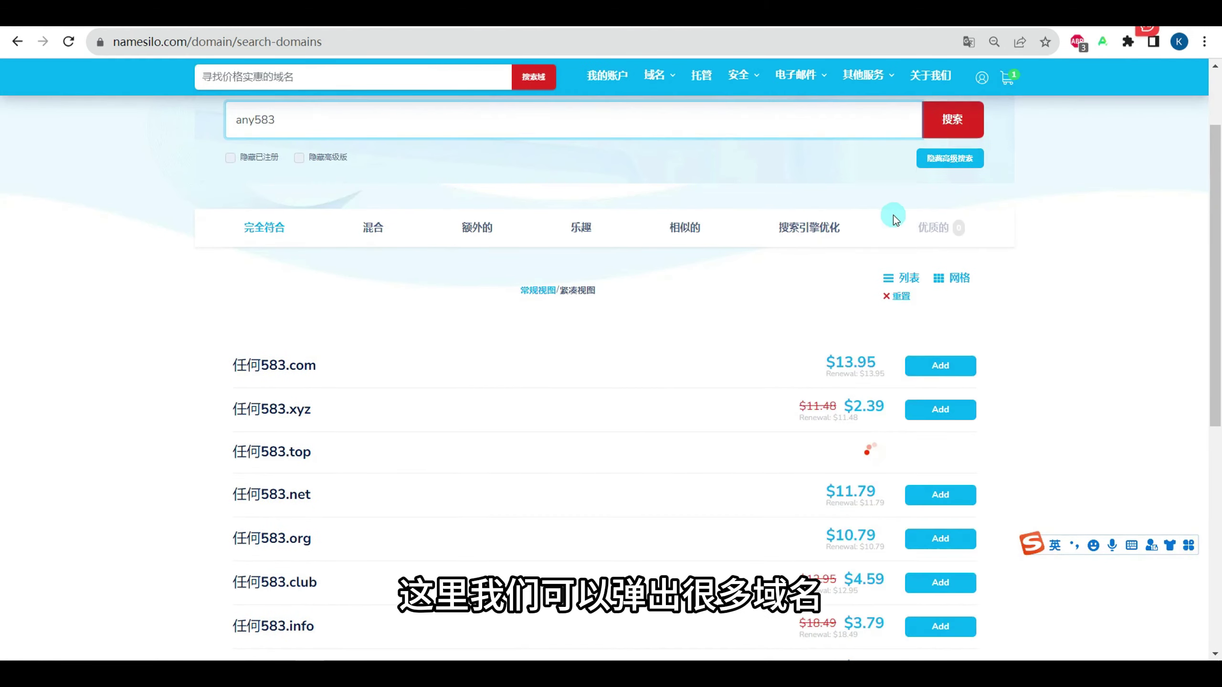
Step: Switch the results back to English and add any583.top at $1.88 to the cart
right_click(1003, 137)
left_click(970, 40)
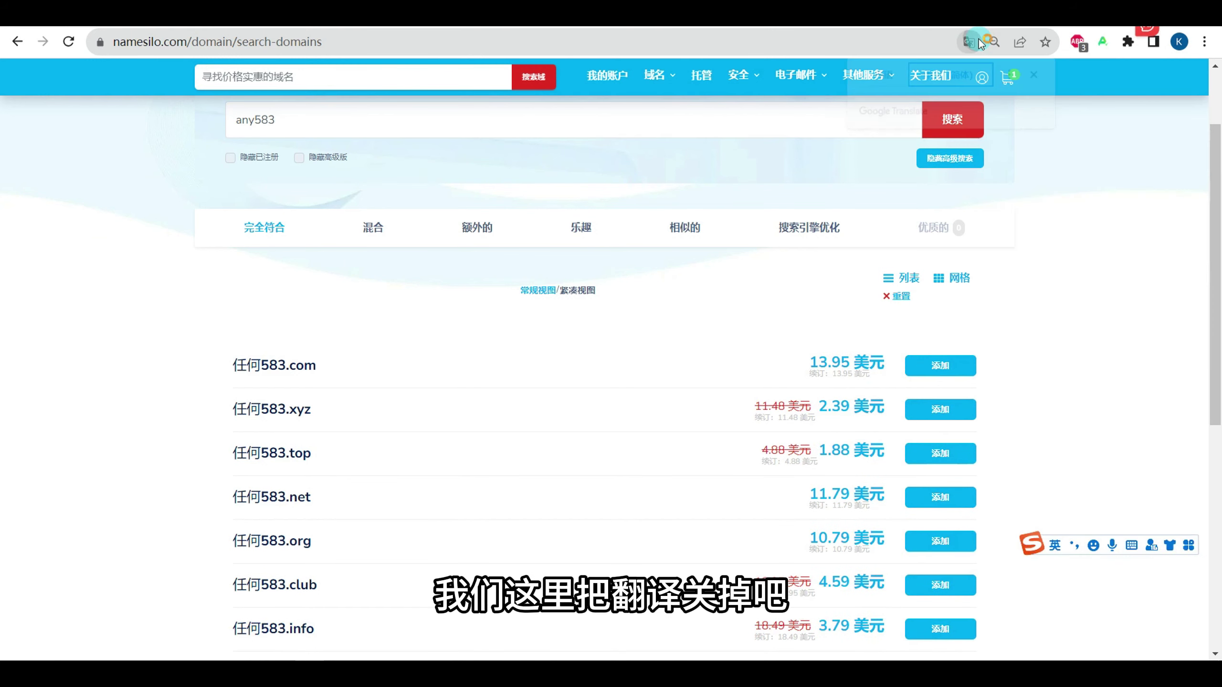
left_click(872, 77)
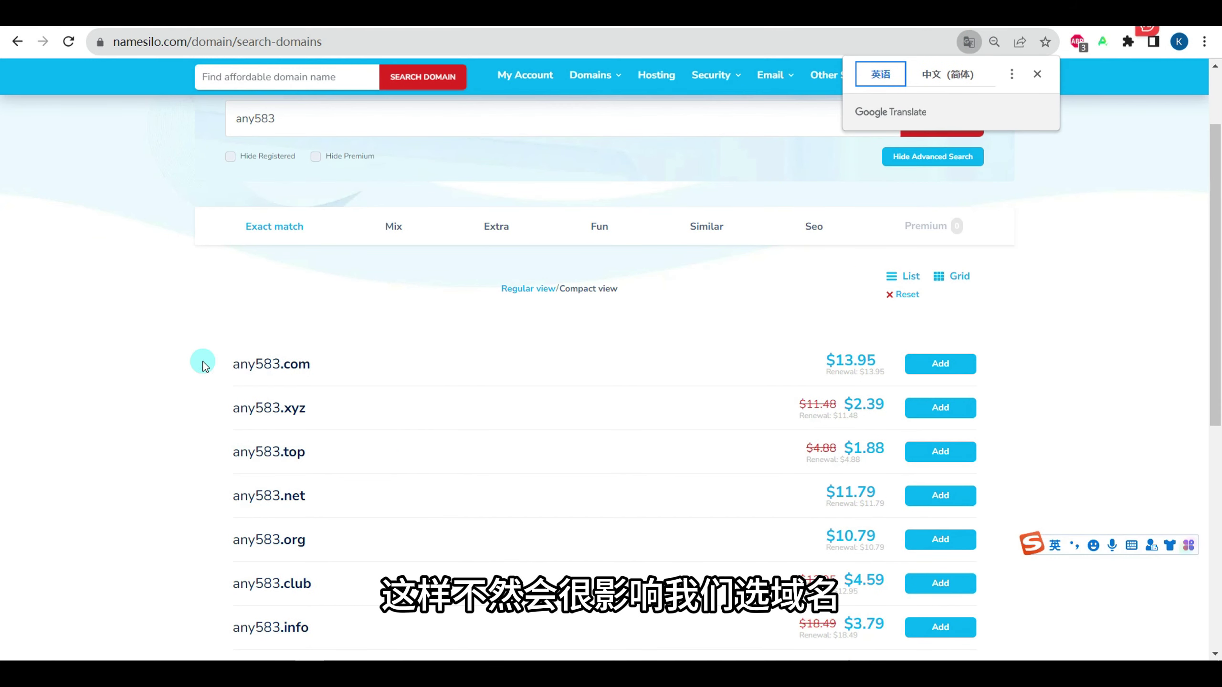
scroll(380, 426, "down", 3)
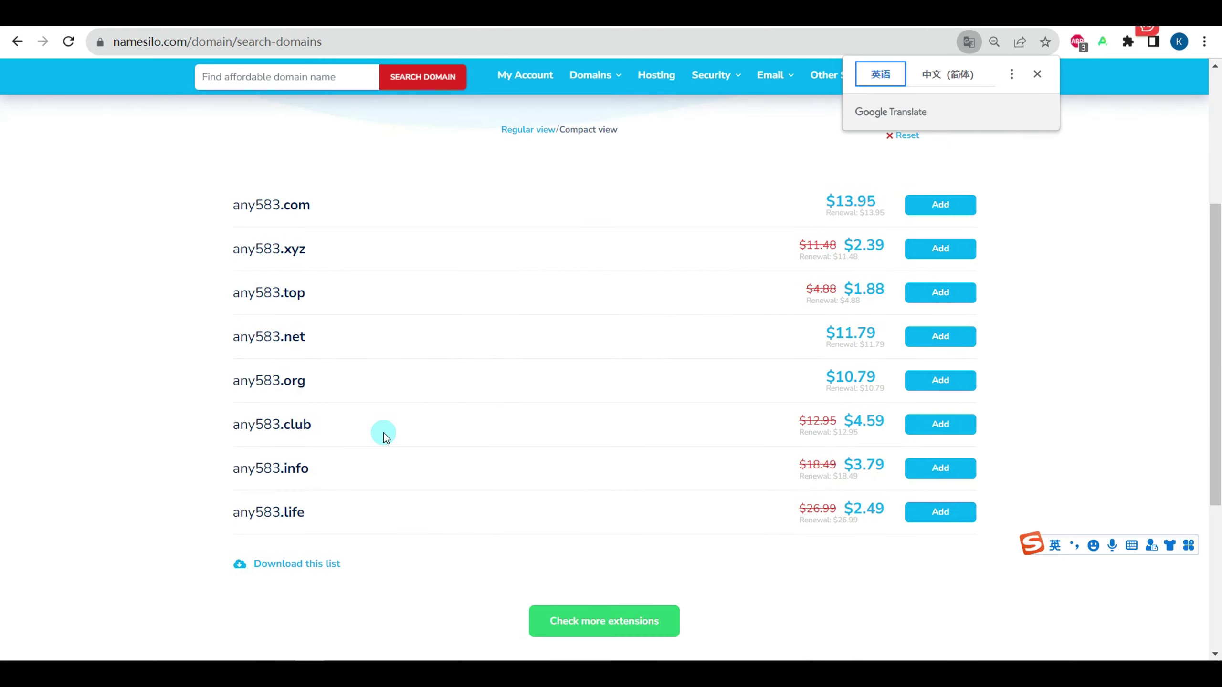
scroll(384, 433, "up", 3)
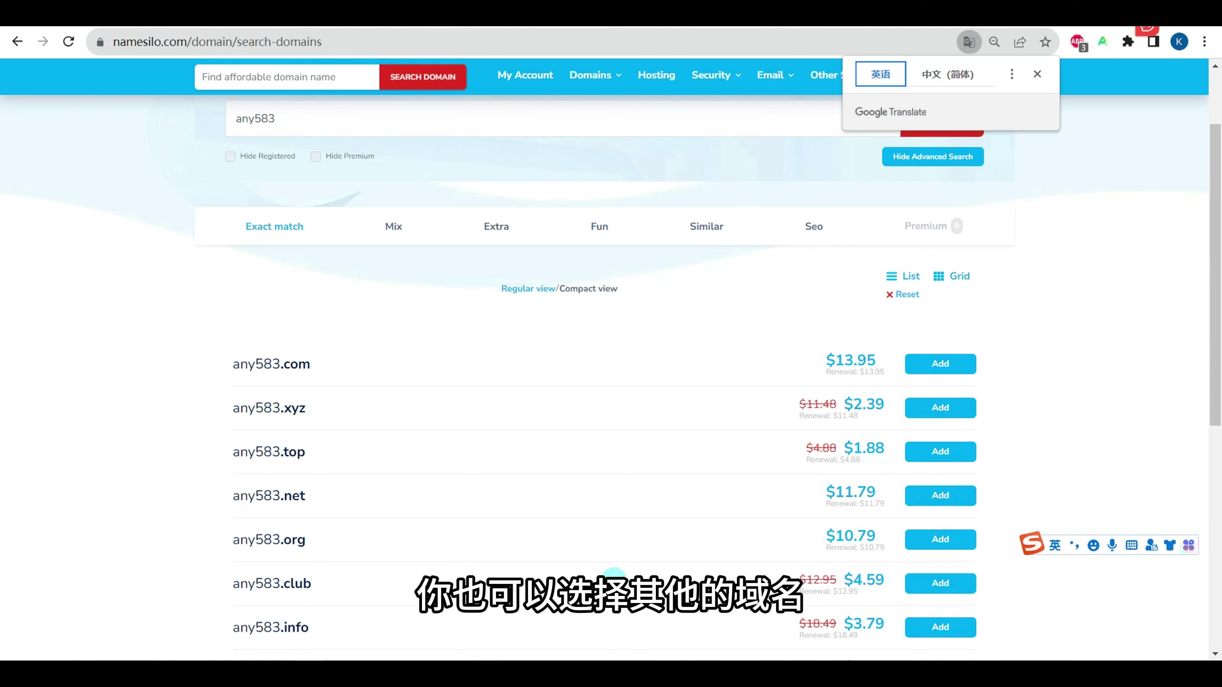
scroll(375, 611, "down", 2)
scroll(675, 377, "up", 2)
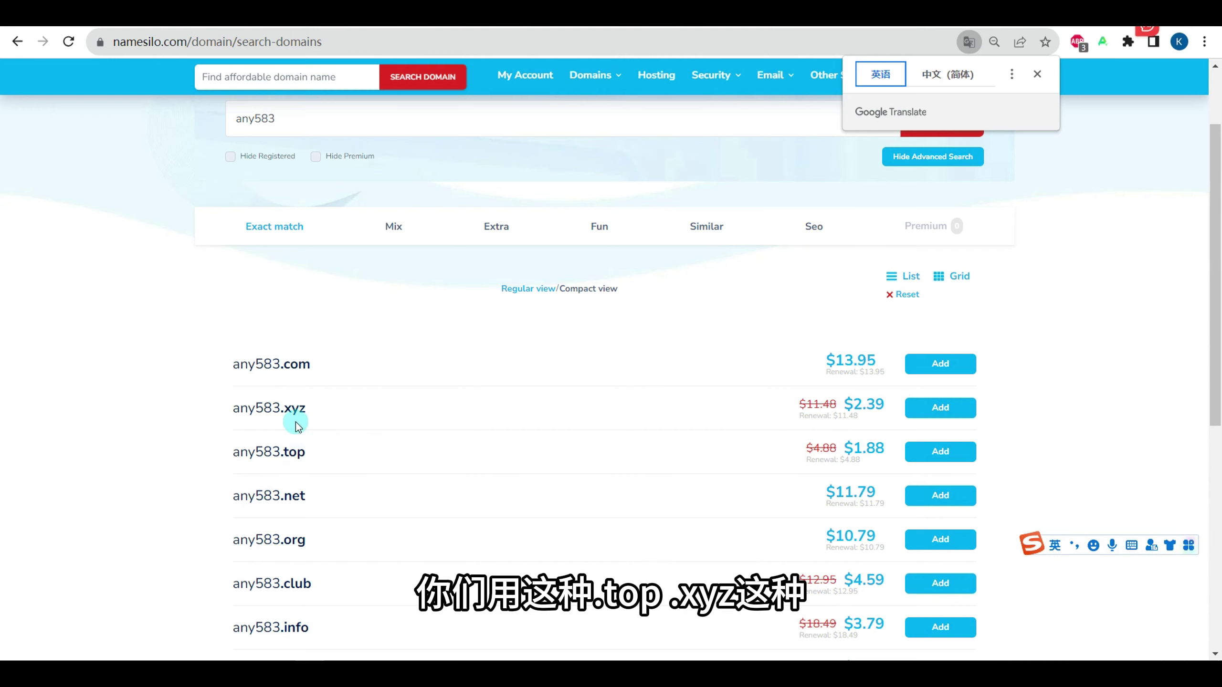
scroll(637, 484, "down", 2)
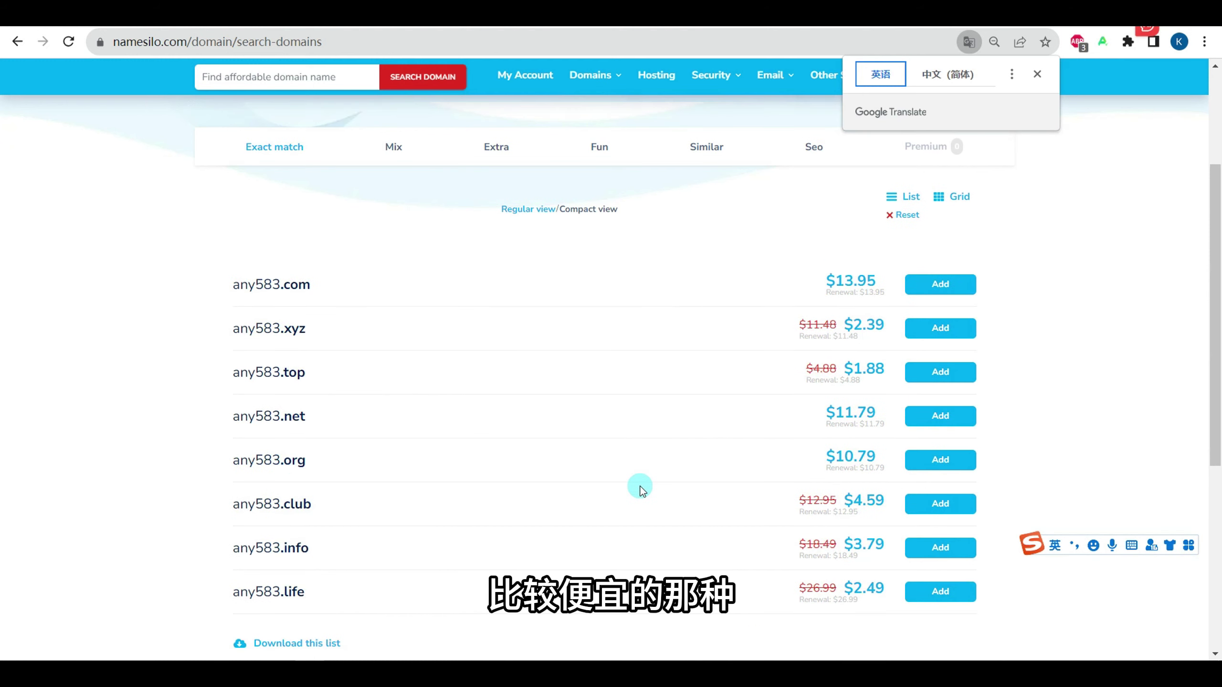
scroll(499, 486, "up", 2)
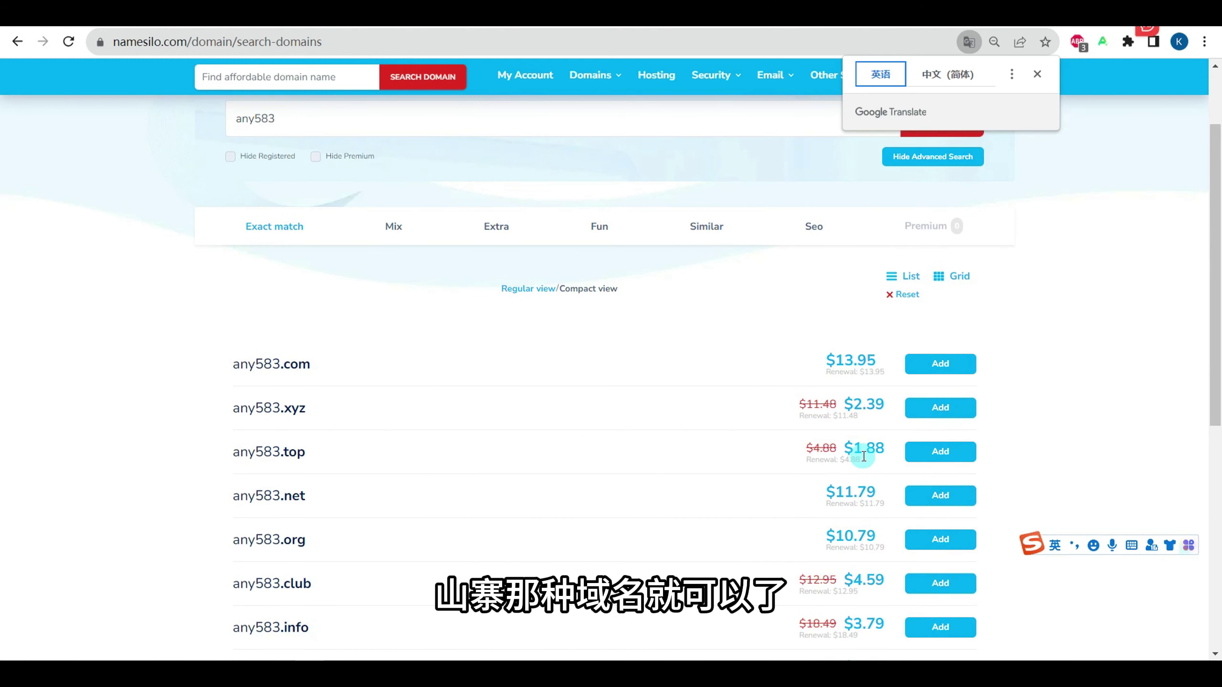
left_click(939, 455)
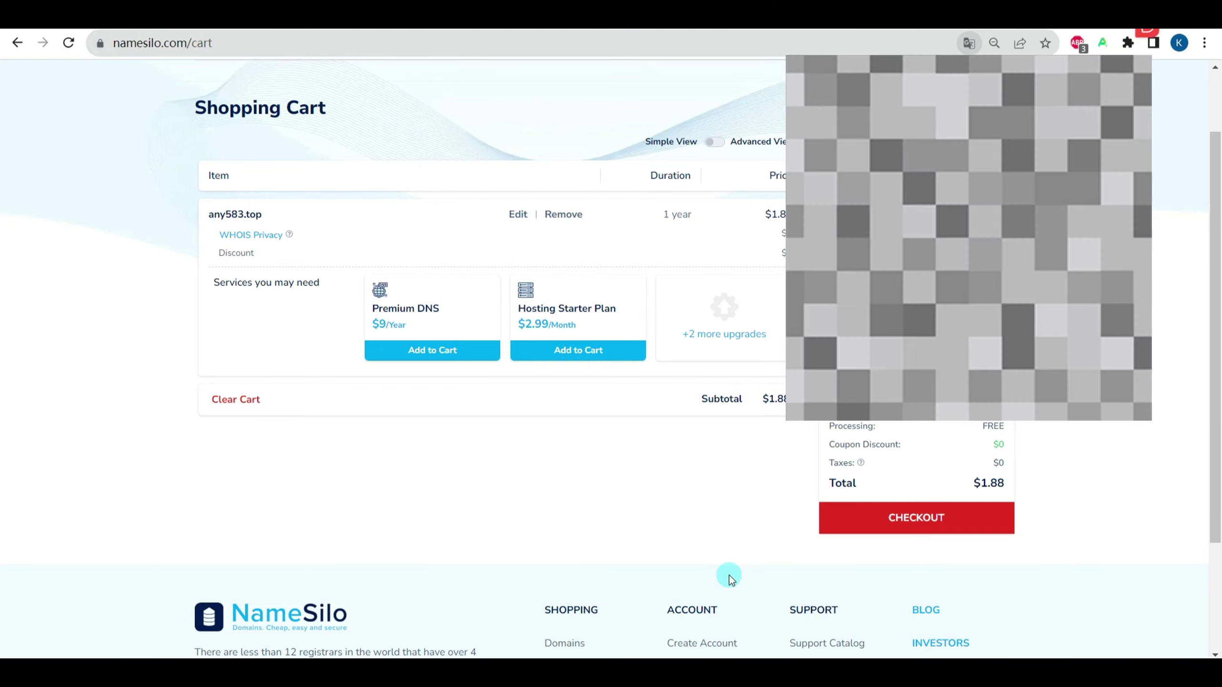
Step: Check out any583.top with Alipay, accept the Terms & Conditions, and pay
left_click(921, 524)
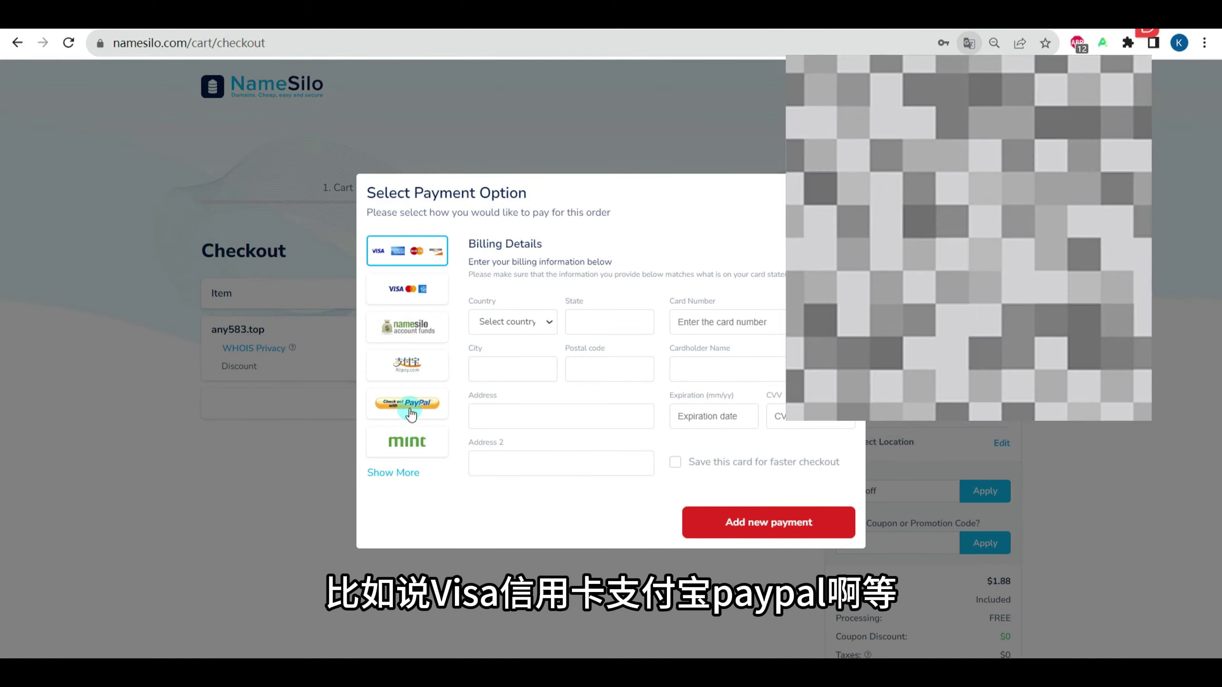
left_click(413, 370)
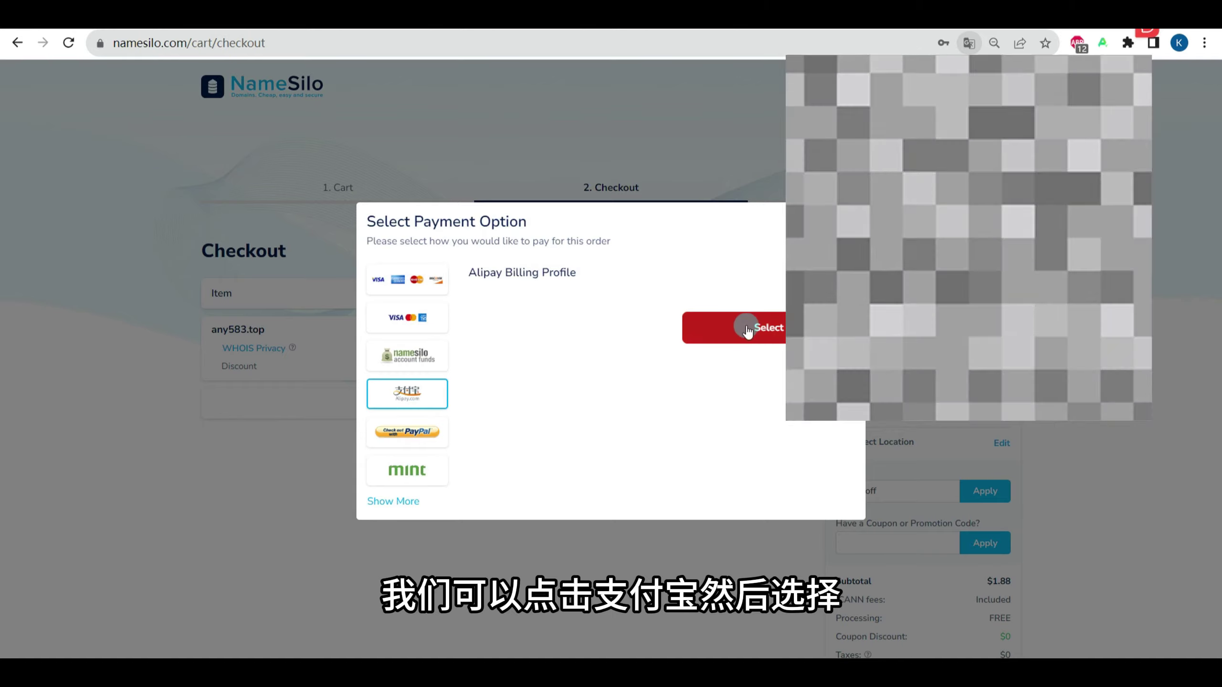
left_click(769, 327)
scroll(822, 503, "down", 5)
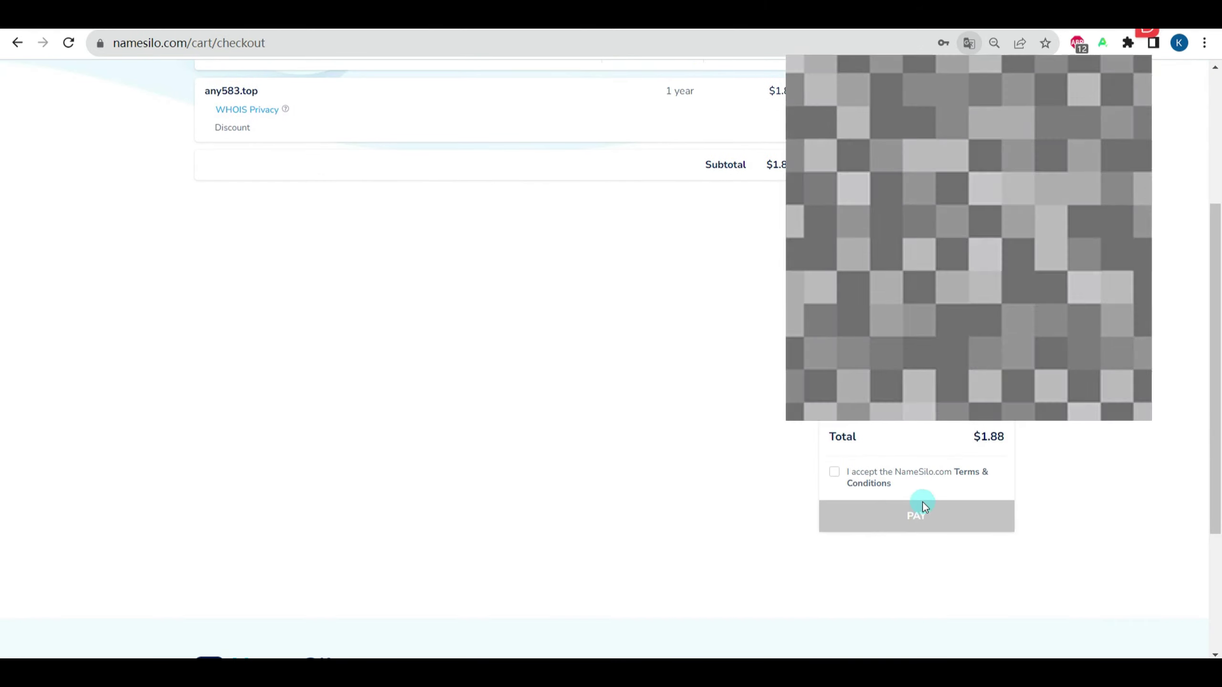
left_click(835, 472)
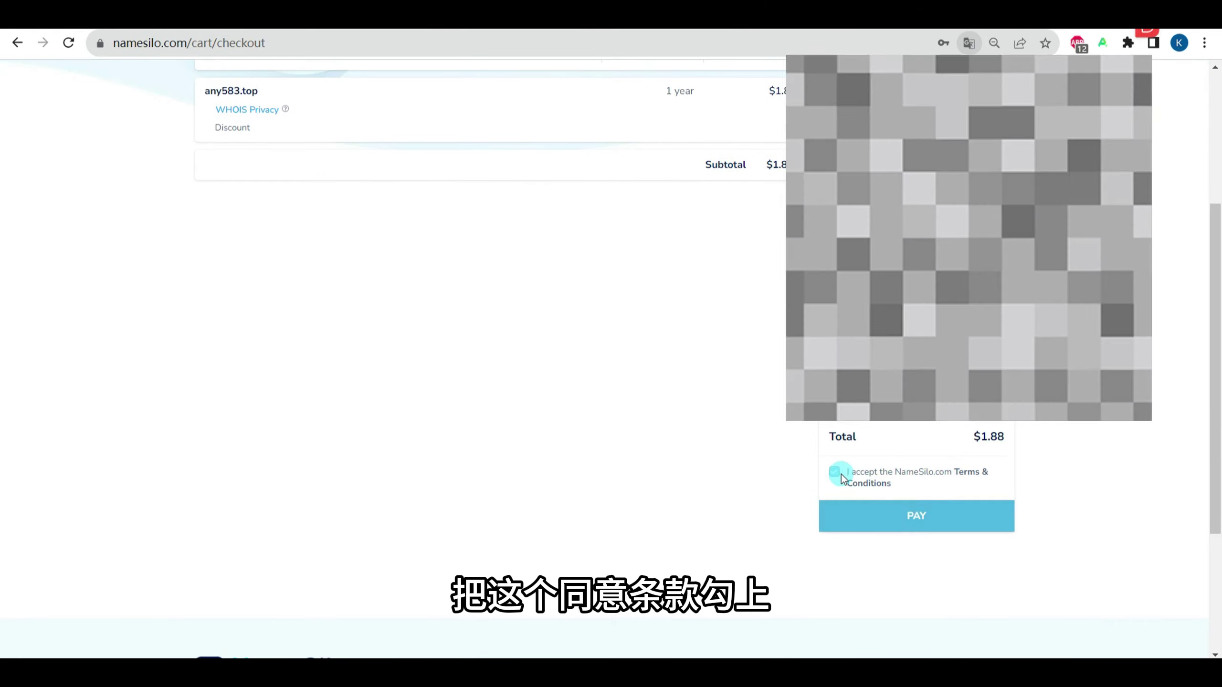
left_click(849, 519)
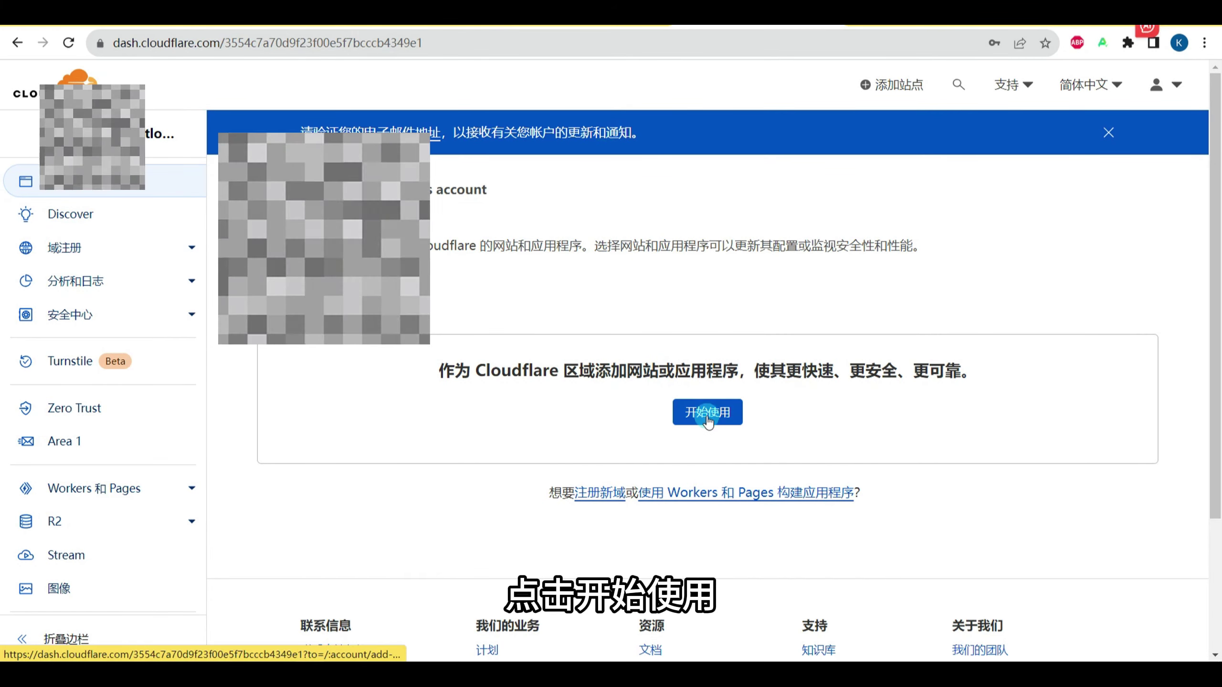
Step: Add askmegoods.com to Cloudflare and continue on the Free plan
left_click(707, 415)
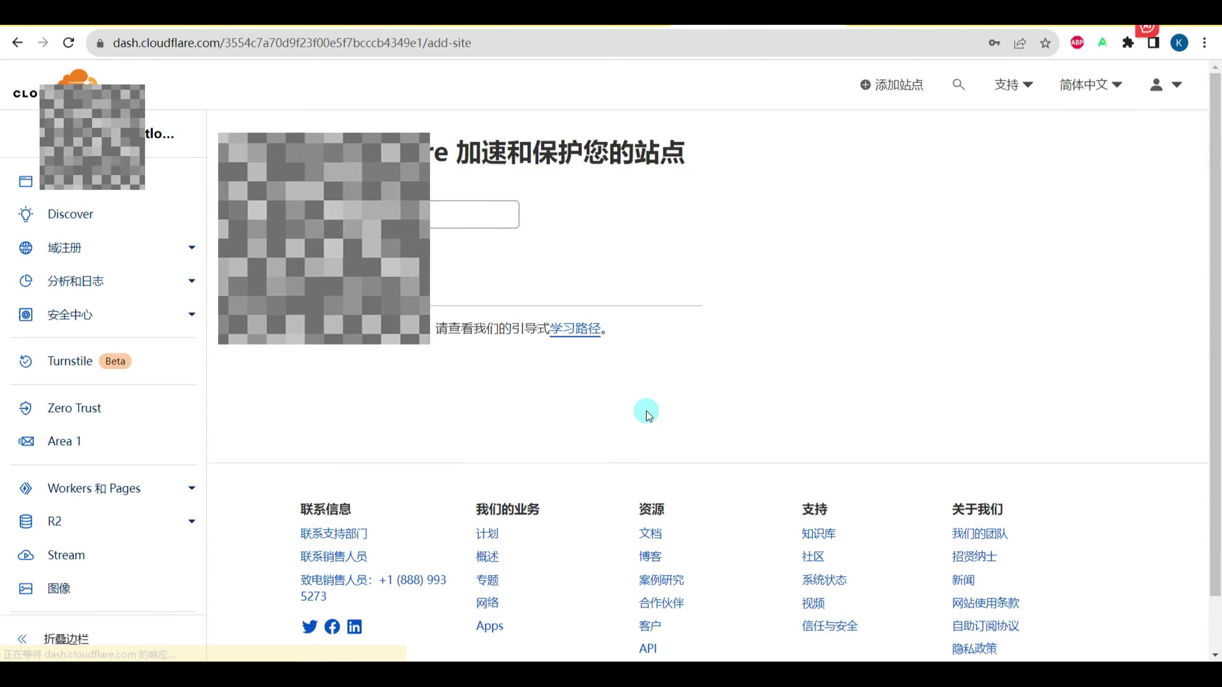
left_click(473, 214)
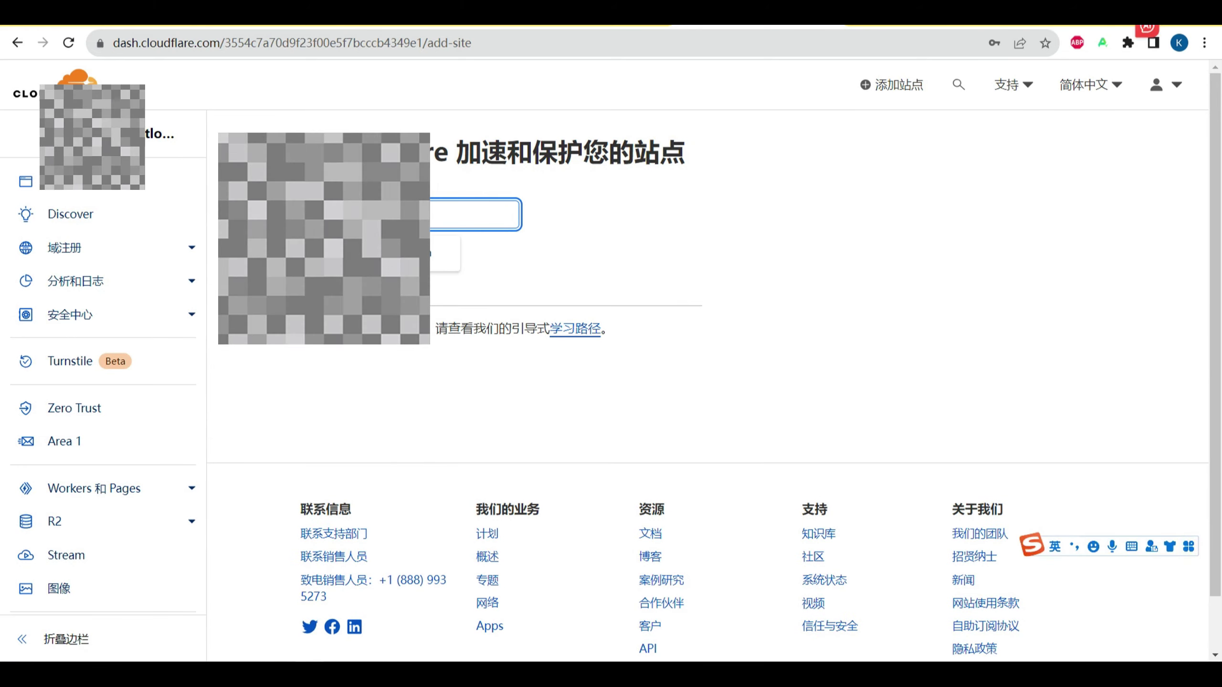
left_click(567, 300)
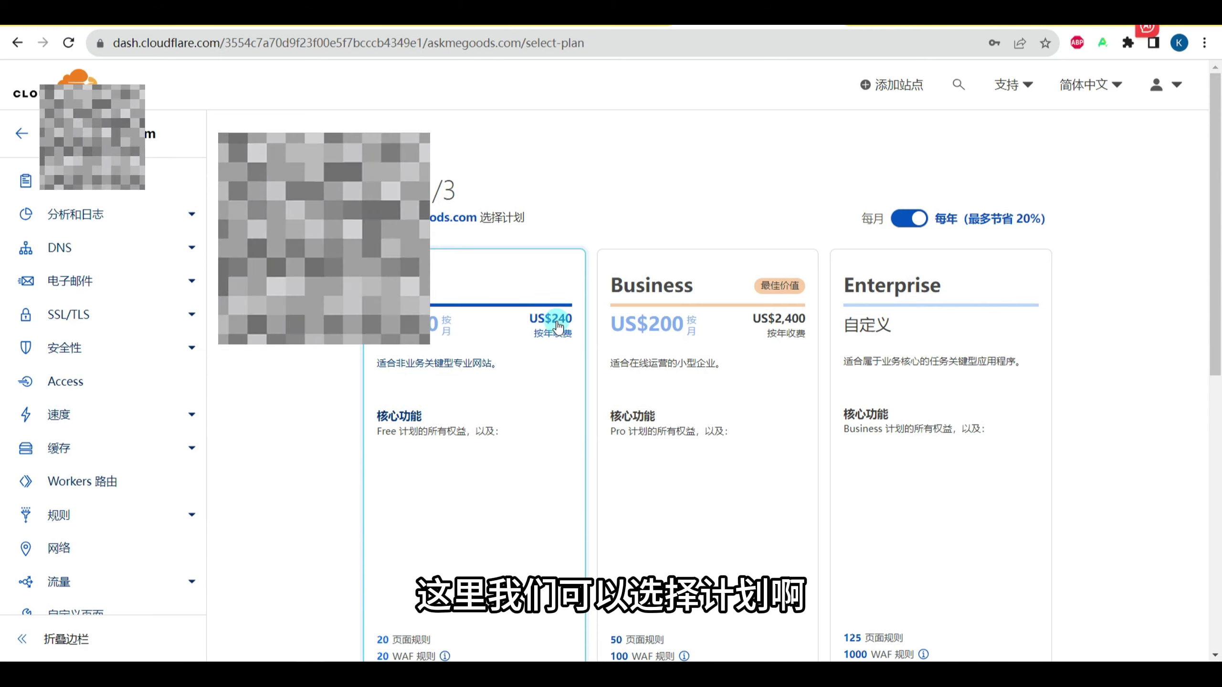
scroll(534, 409, "down", 8)
left_click(539, 426)
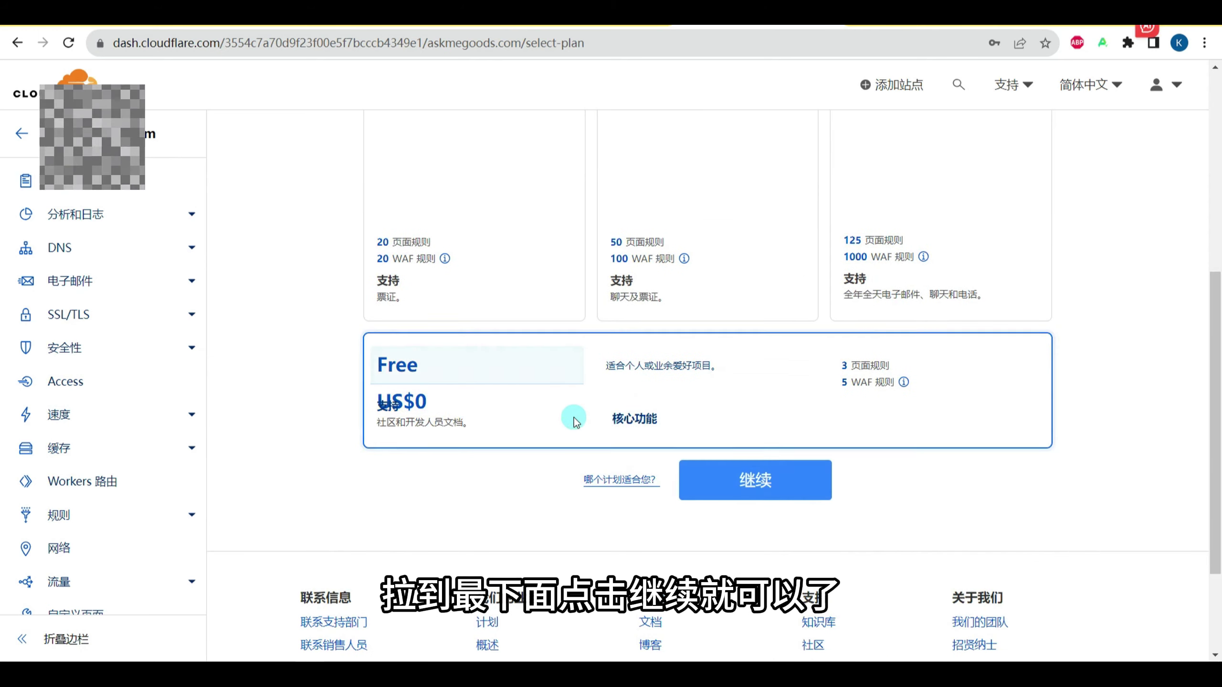
left_click(774, 484)
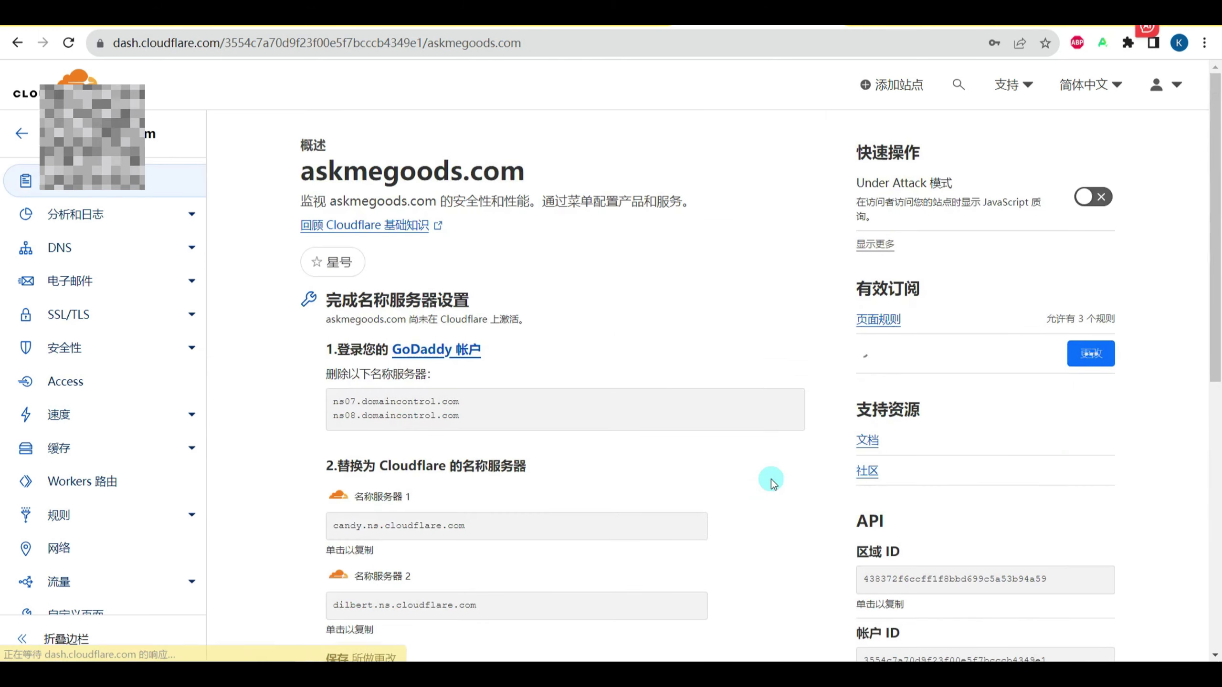
Step: Scroll the askmegoods.com overview to the two assigned Cloudflare nameservers
scroll(502, 383, "down", 3)
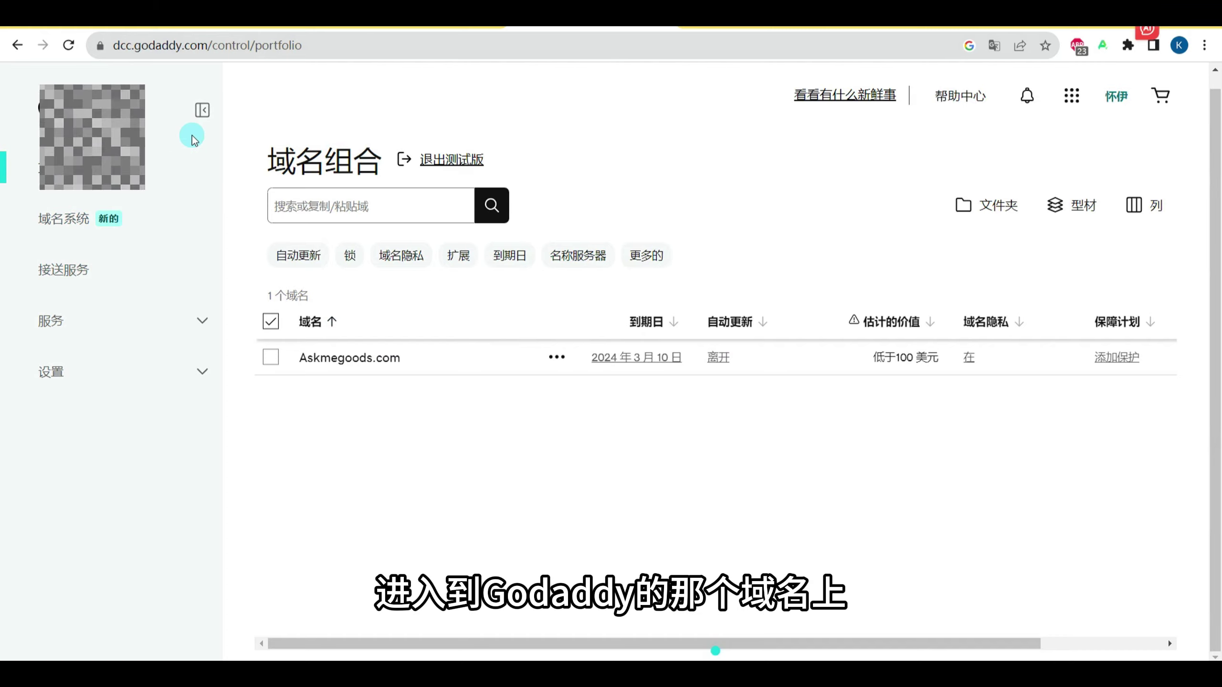
Step: Open Askmegoods.com's nameserver settings in GoDaddy and switch to custom nameservers
left_click(77, 223)
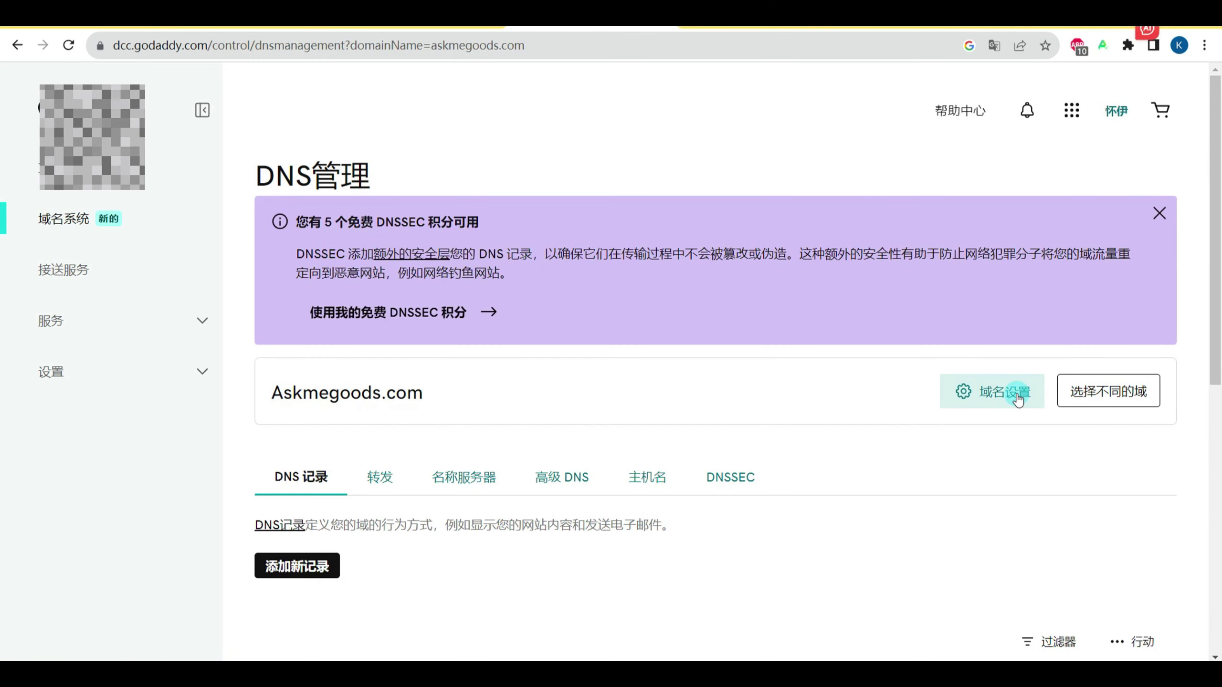
scroll(632, 414, "down", 1)
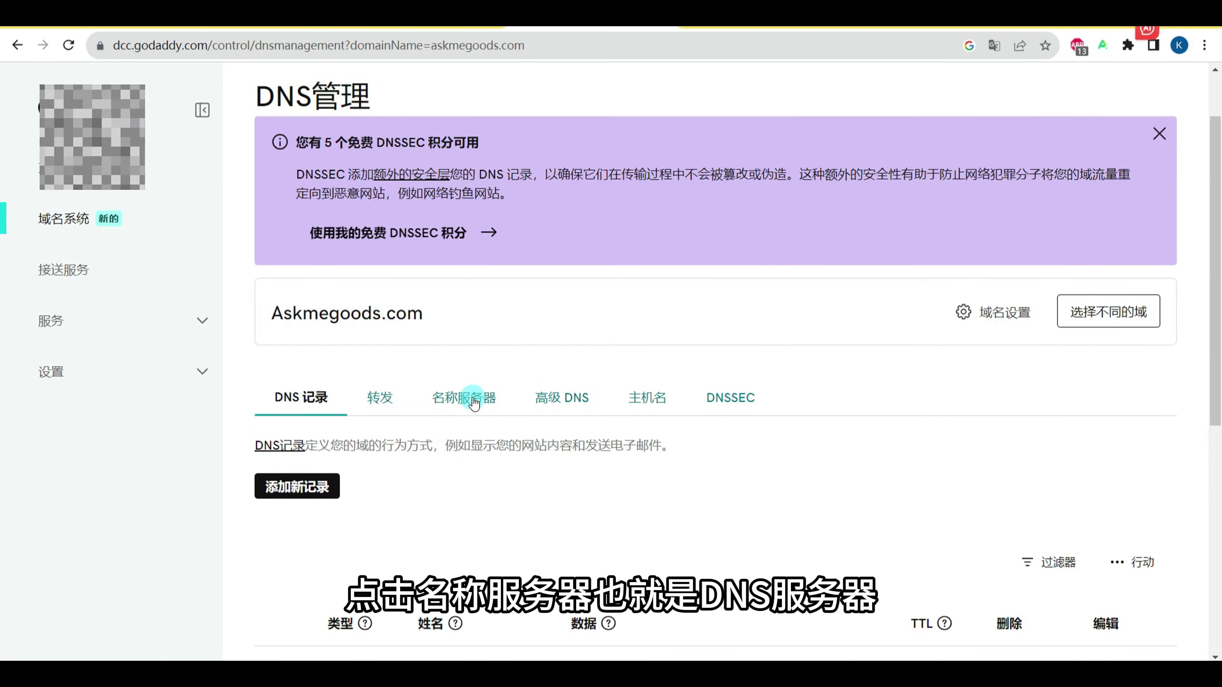
left_click(473, 400)
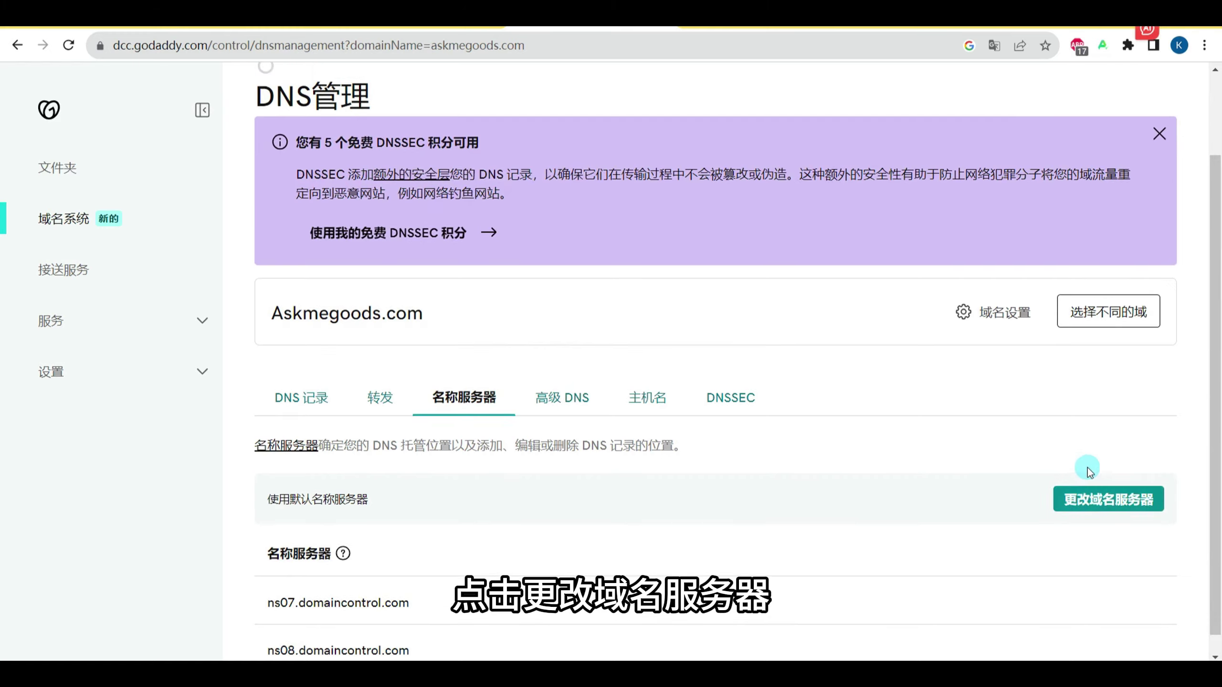
left_click(1088, 496)
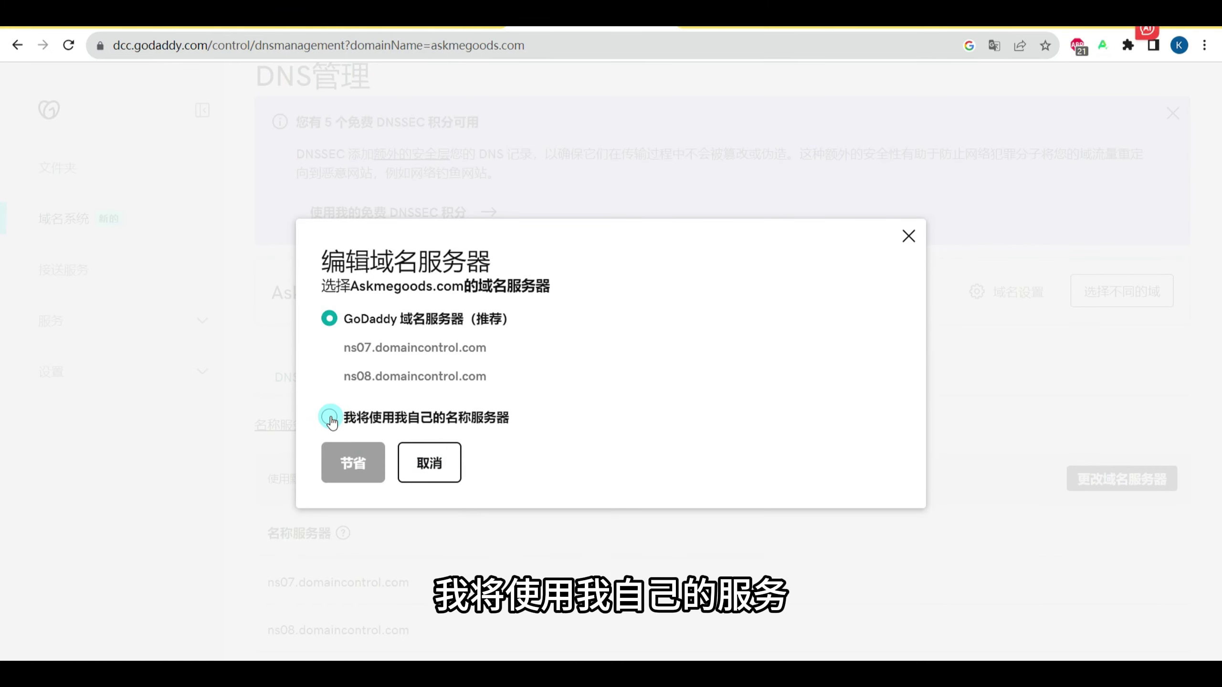
left_click(329, 416)
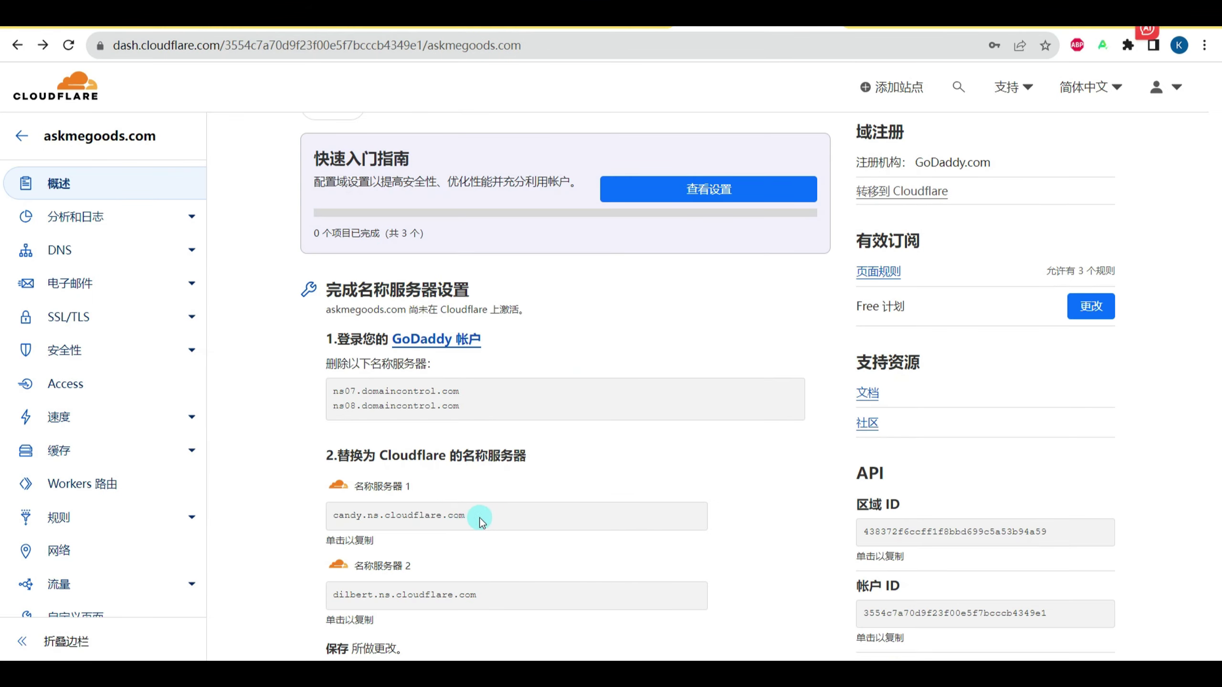
Step: Enter candy.ns.cloudflare.com and dilbert.ns.cloudflare.com as nameservers, save and confirm
left_click(339, 525)
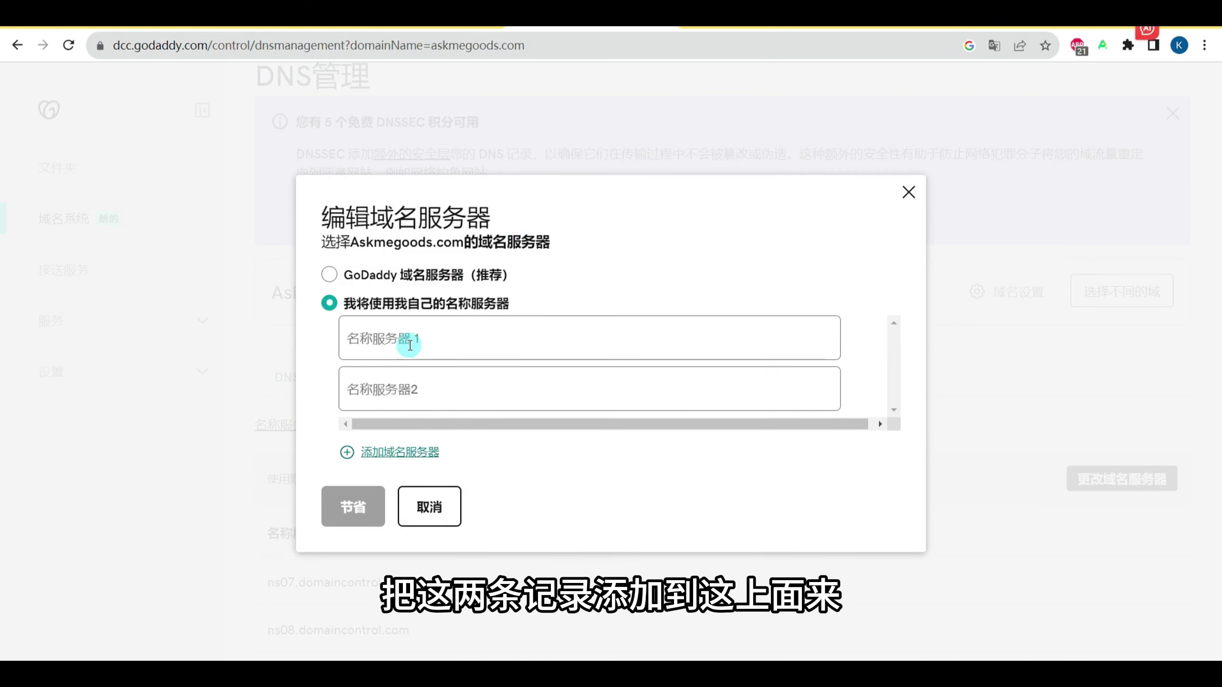
type("candy.ns.cloudflare.com")
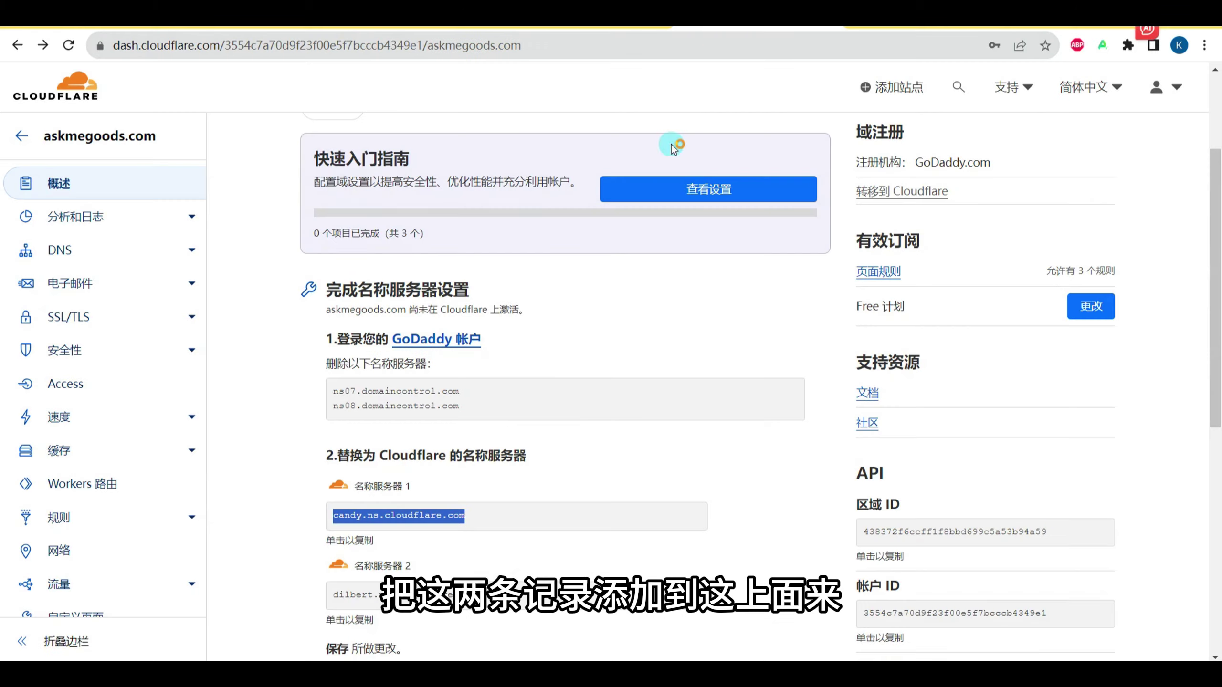
left_click(396, 595)
key("ctrl+c")
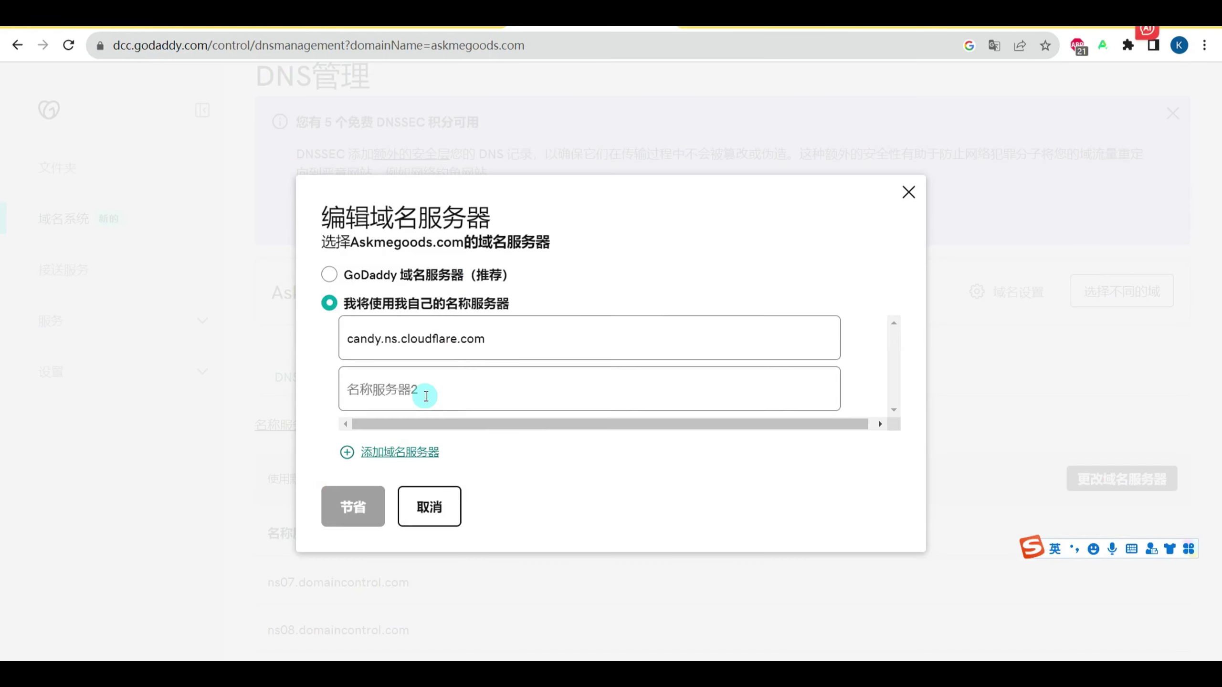
left_click(426, 396)
key("ctrl+v")
left_click(354, 506)
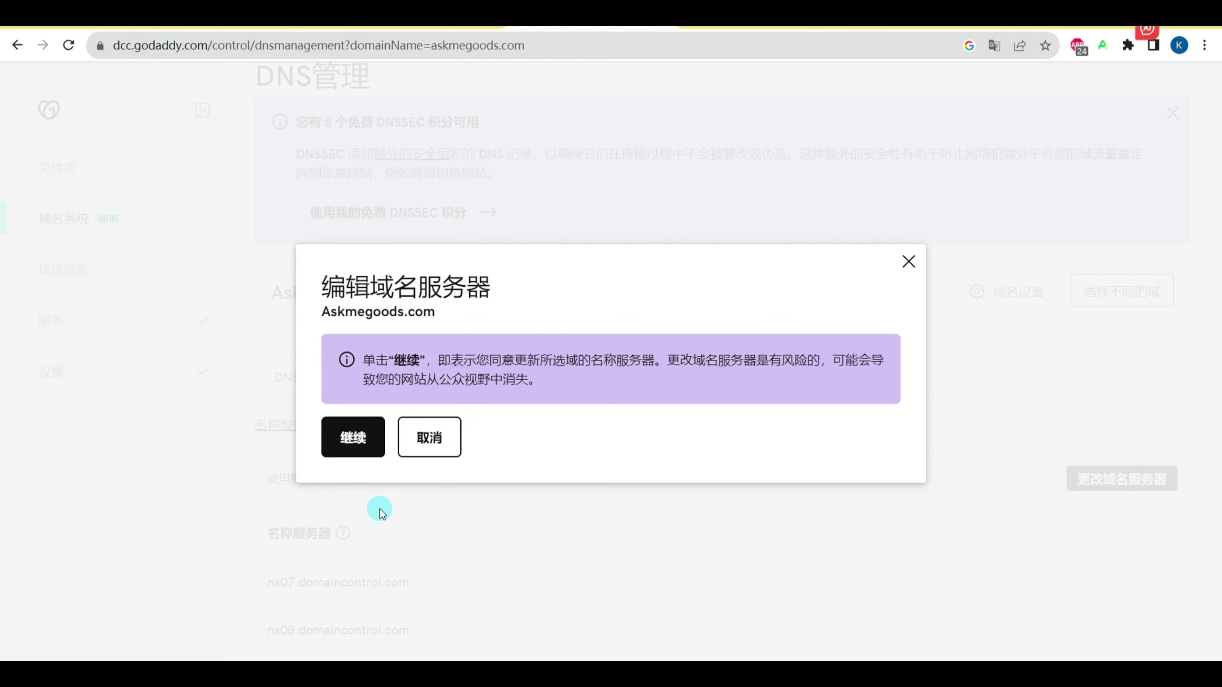
left_click(368, 441)
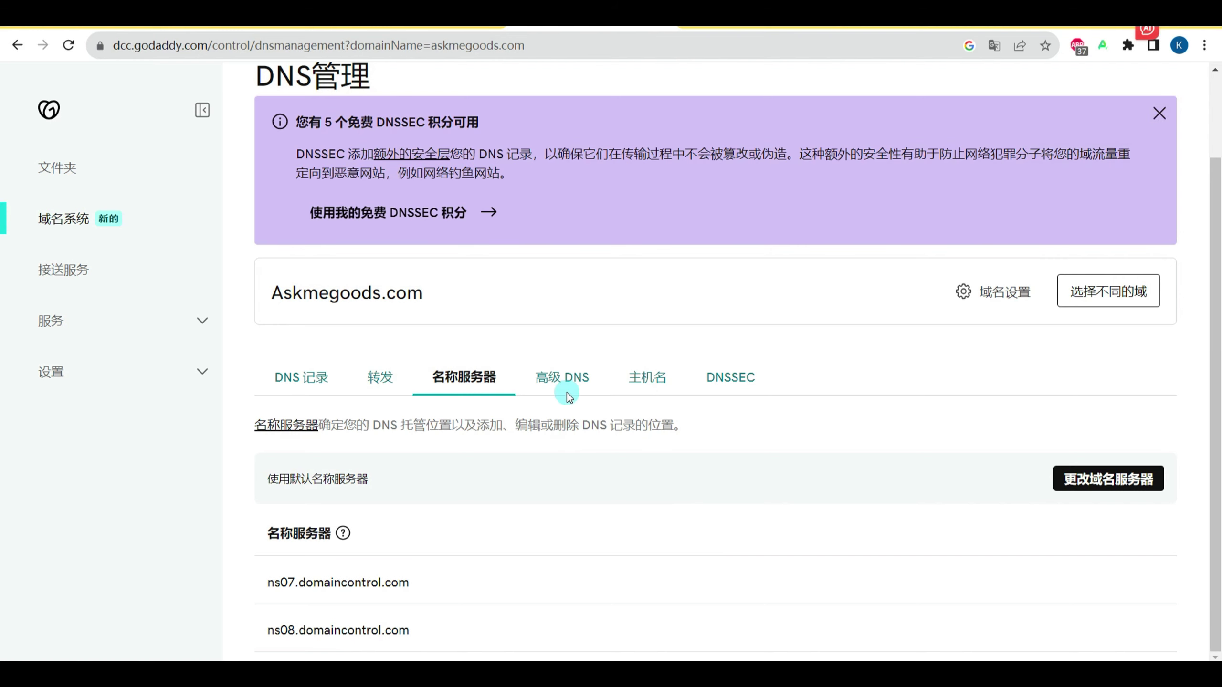
left_click(731, 15)
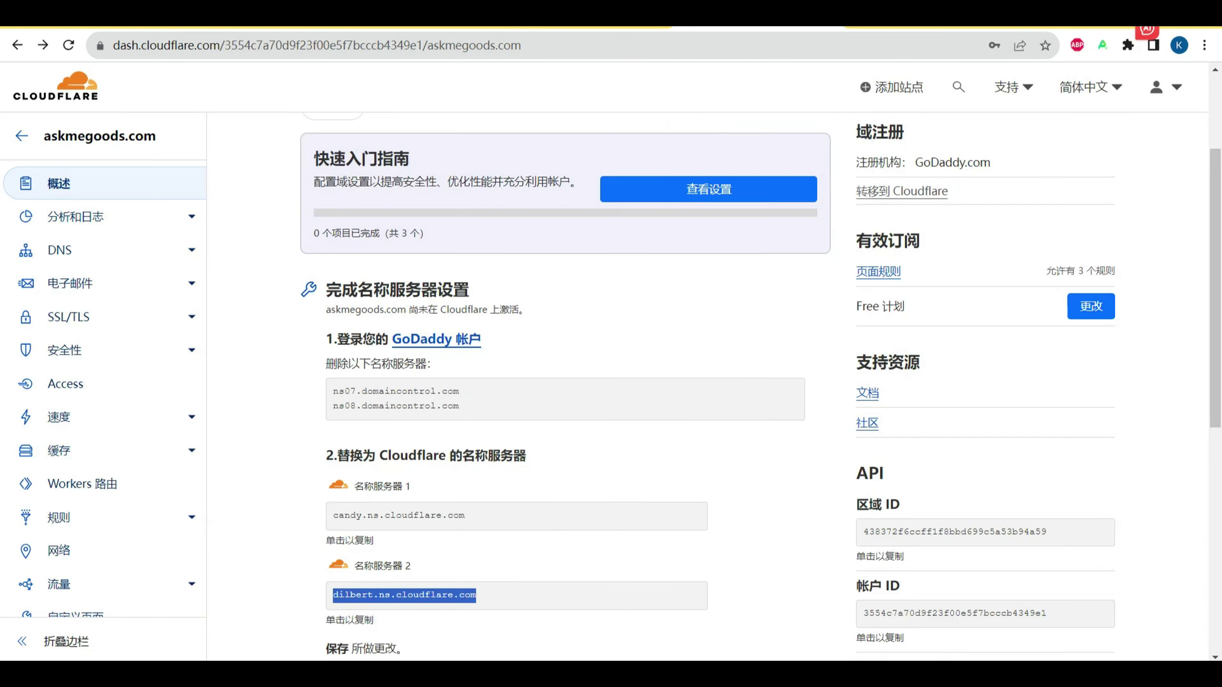
Step: Have Cloudflare re-check askmegoods.com's nameservers from the overview page
scroll(675, 468, "down", 3)
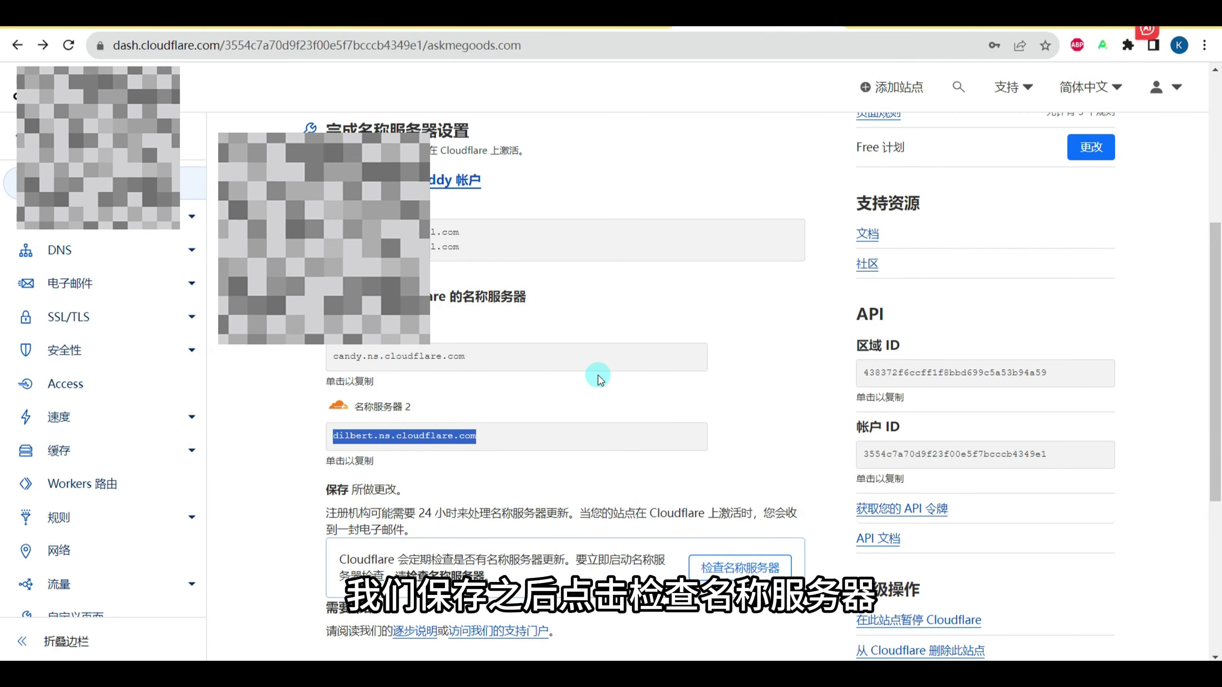
scroll(598, 380, "down", 2)
left_click(746, 496)
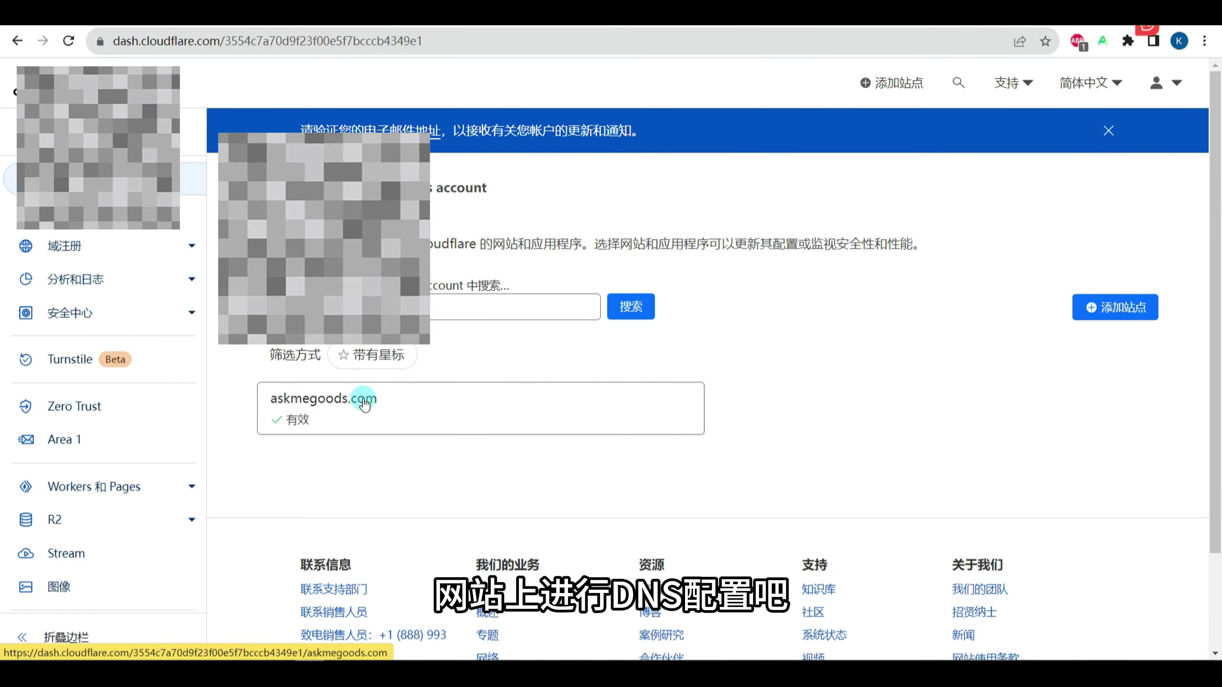
Step: Go to askmegoods.com's DNS records in Cloudflare and start a new record
left_click(364, 400)
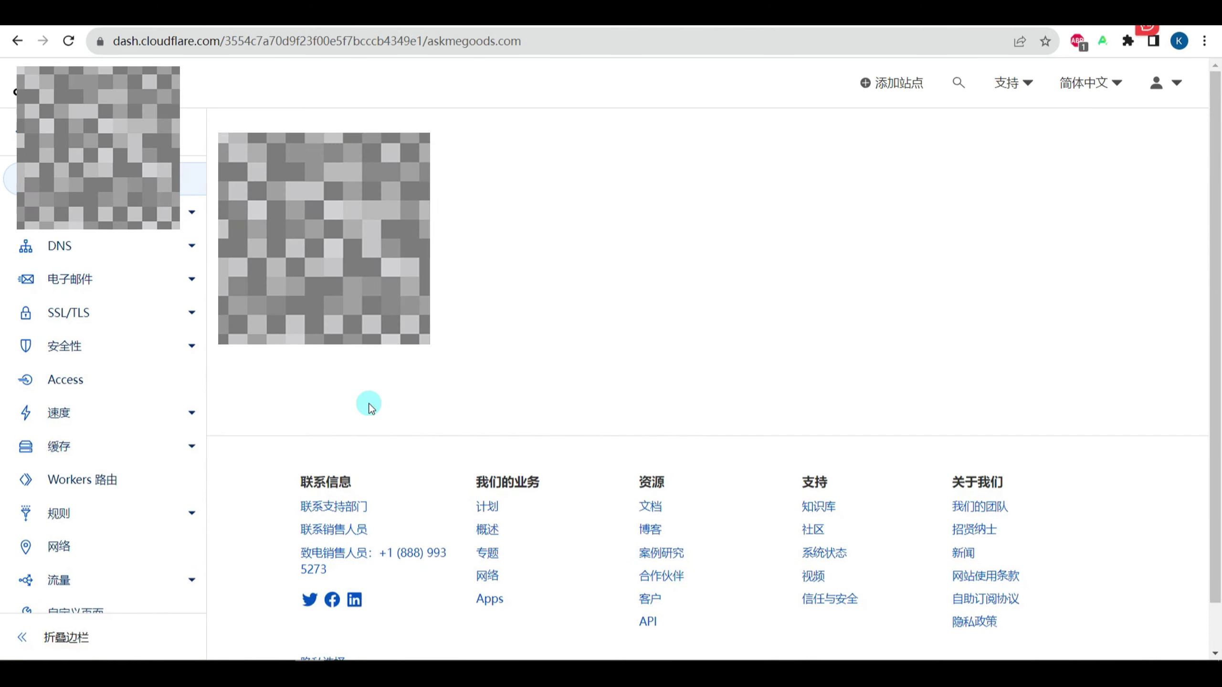
left_click(82, 245)
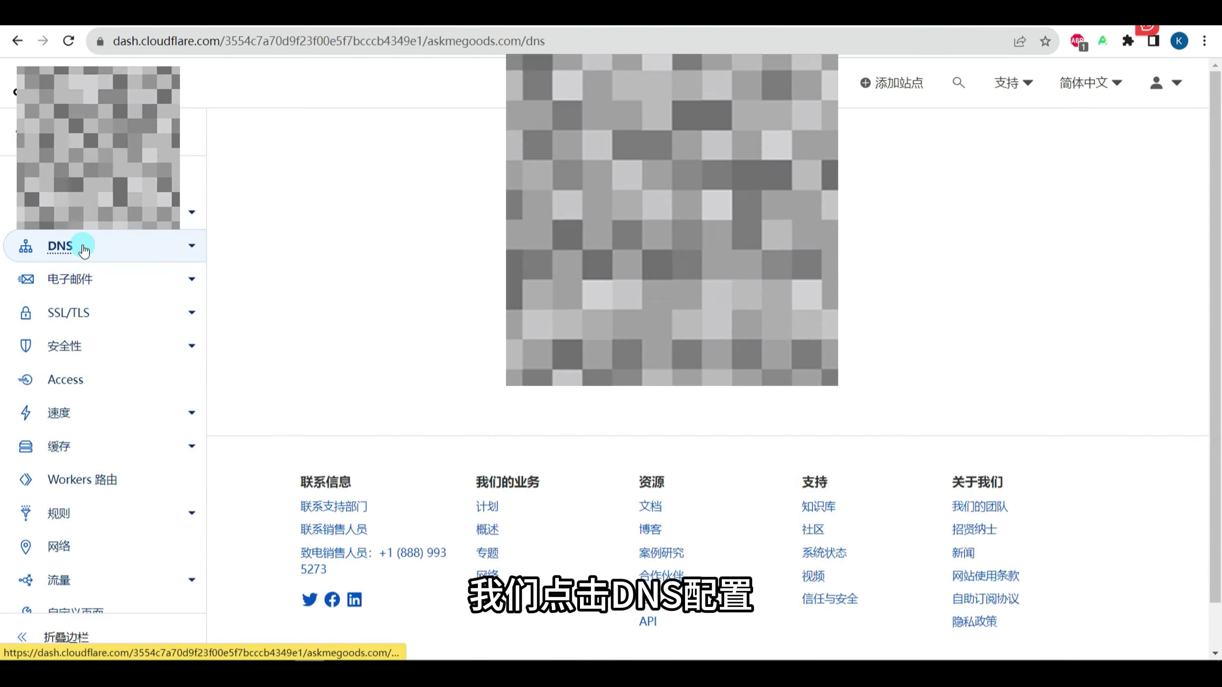
scroll(472, 445, "down", 3)
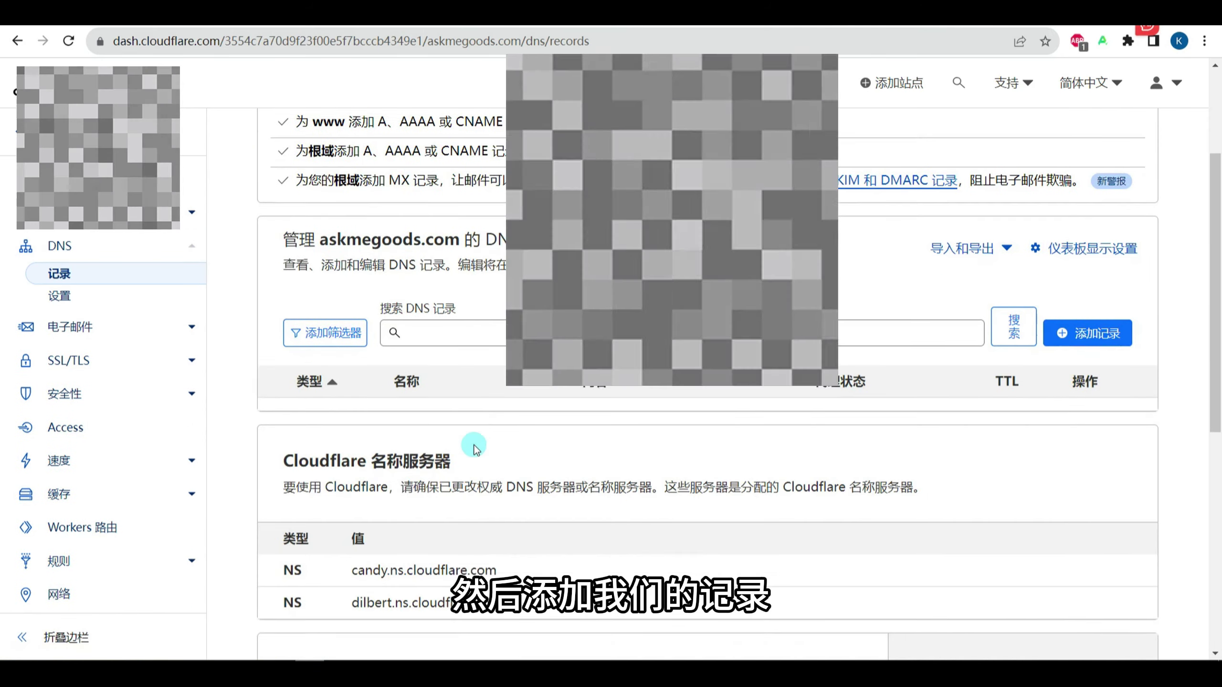
scroll(472, 445, "down", 2)
scroll(474, 447, "up", 2)
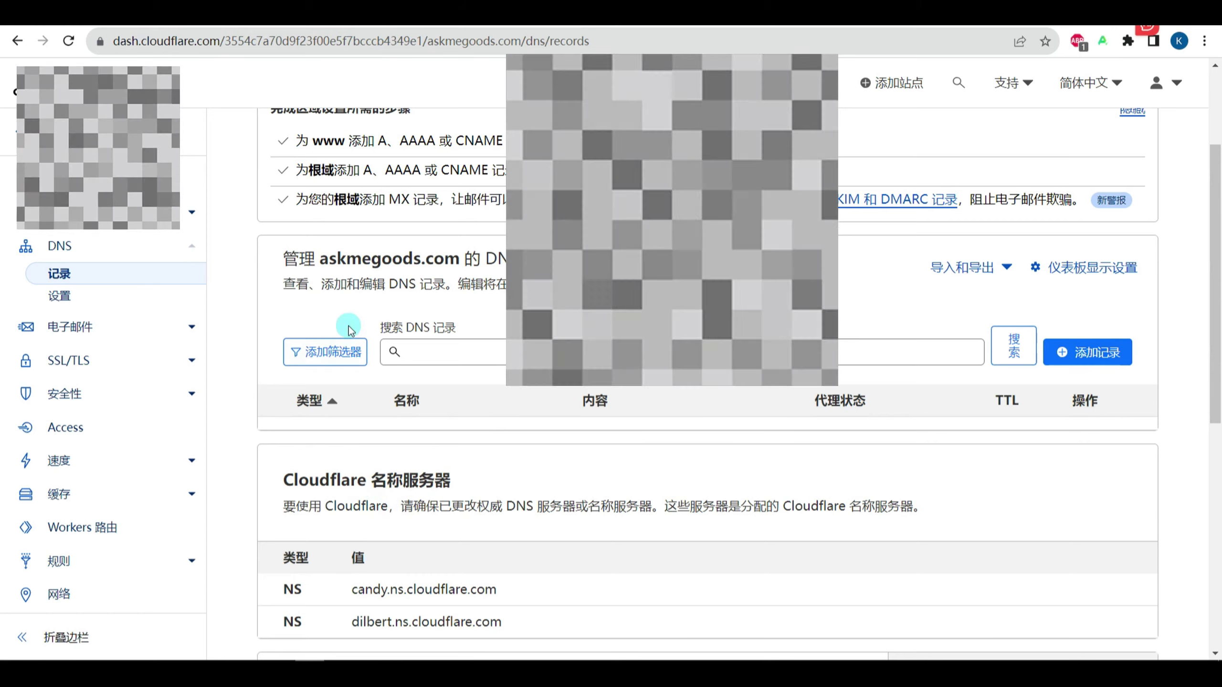
left_click(1085, 351)
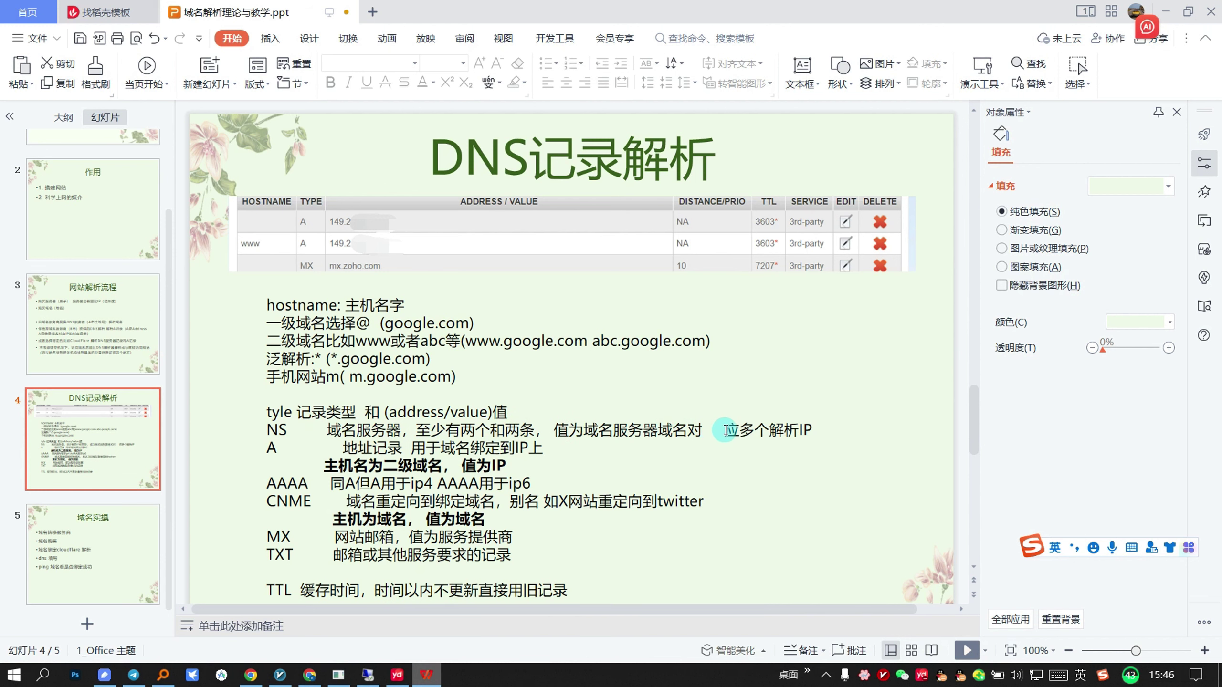
Step: Delete the stray blank gap in the NS line of the DNS记录解析 slide
left_click(707, 427)
key("Delete")
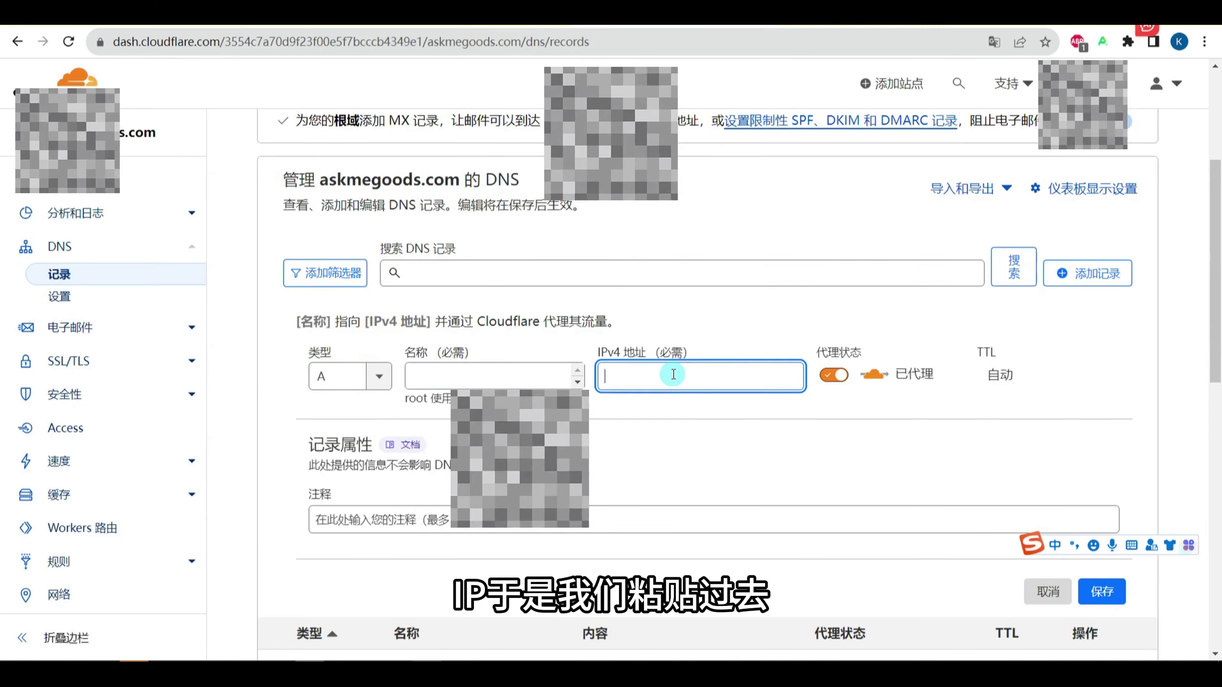
Step: Save an A record named @ pointing to 192.248.147.0
type("192.248.147.0")
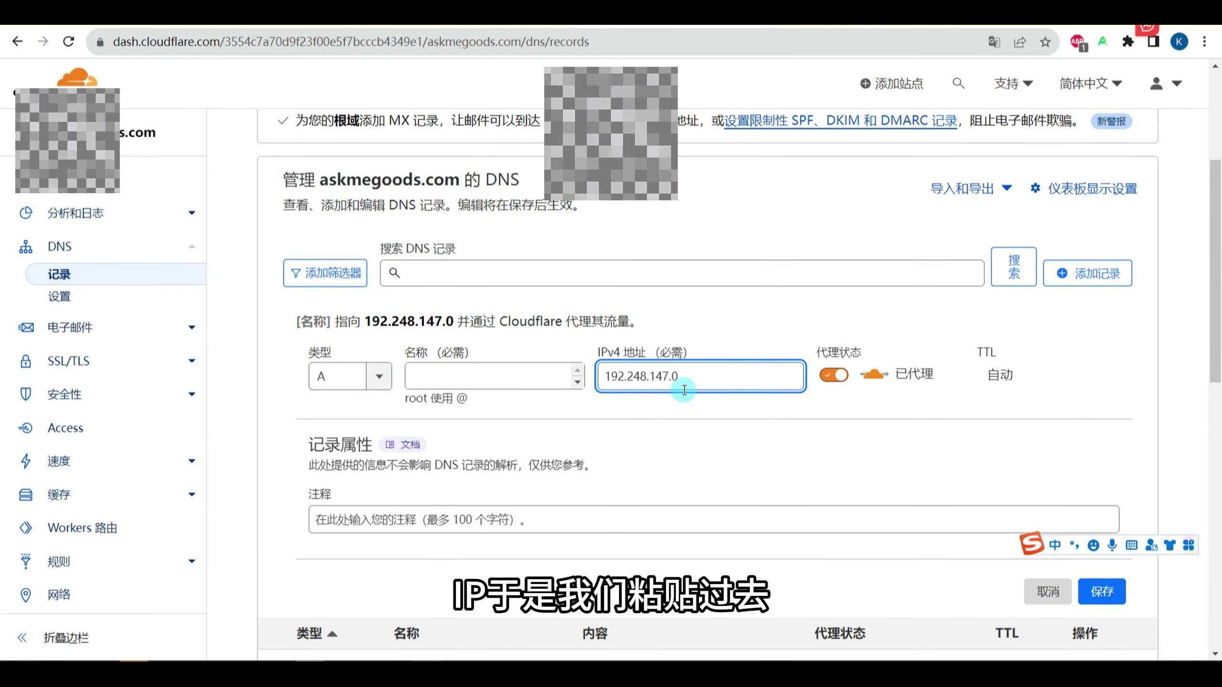
left_click(425, 377)
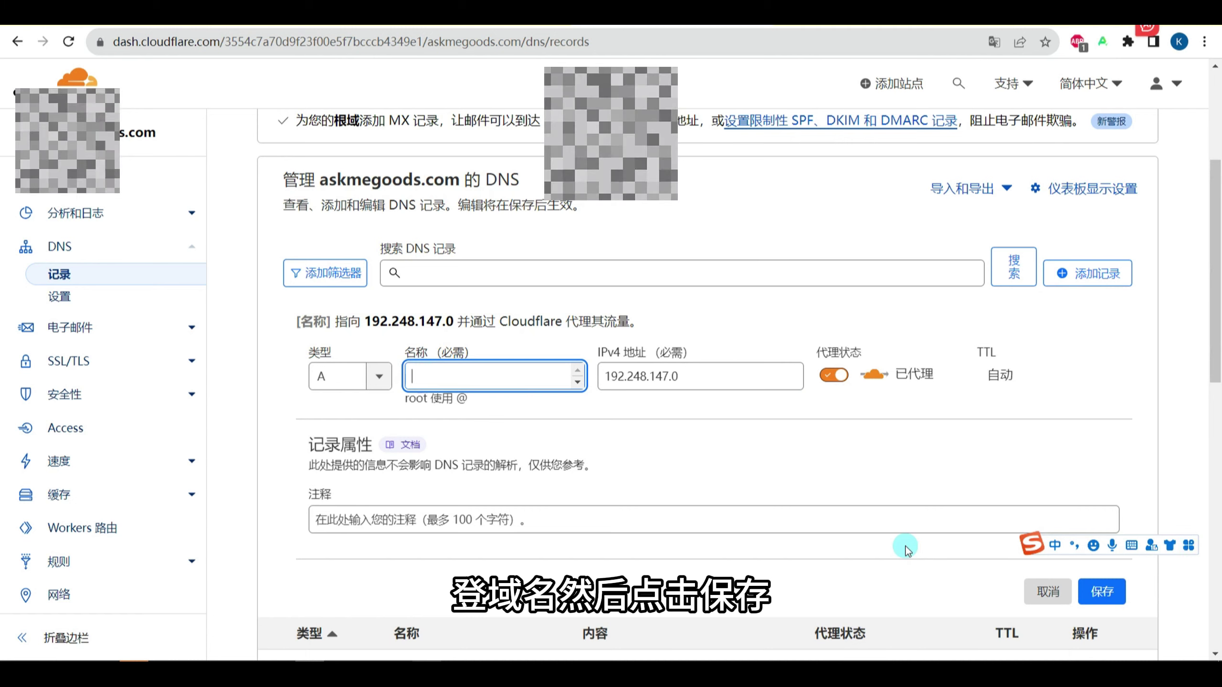
type("@")
left_click(1120, 603)
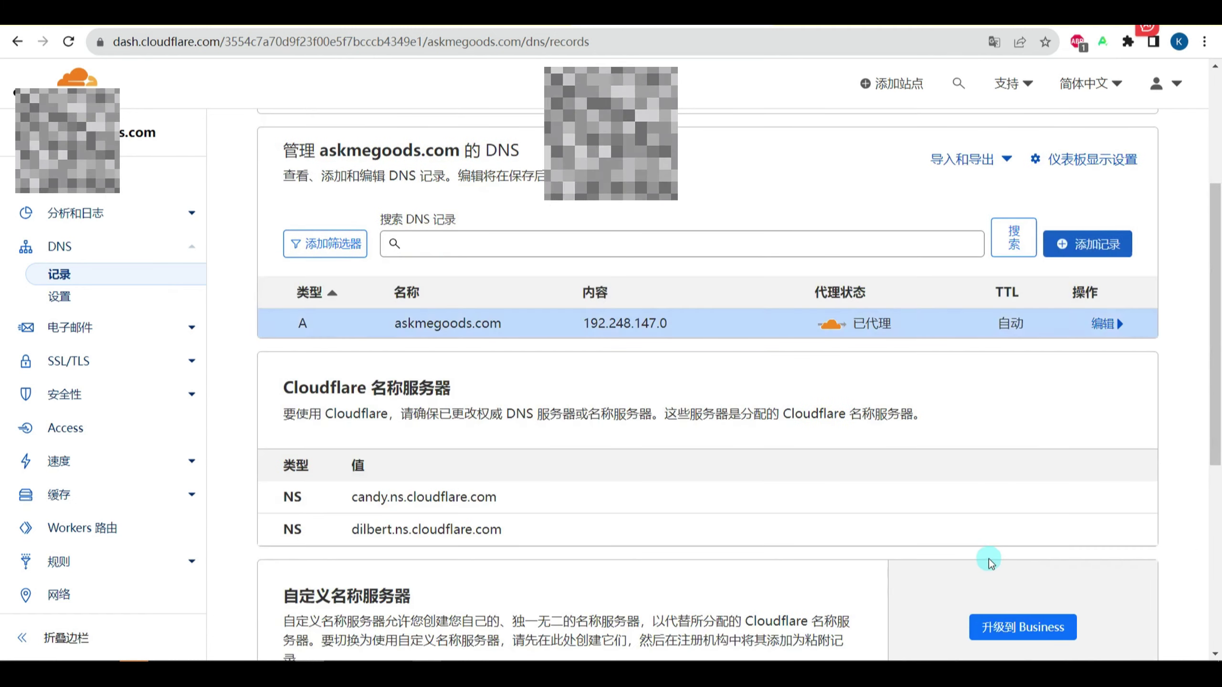
Step: Edit the root A record to turn proxying off so it is DNS only
left_click(1104, 323)
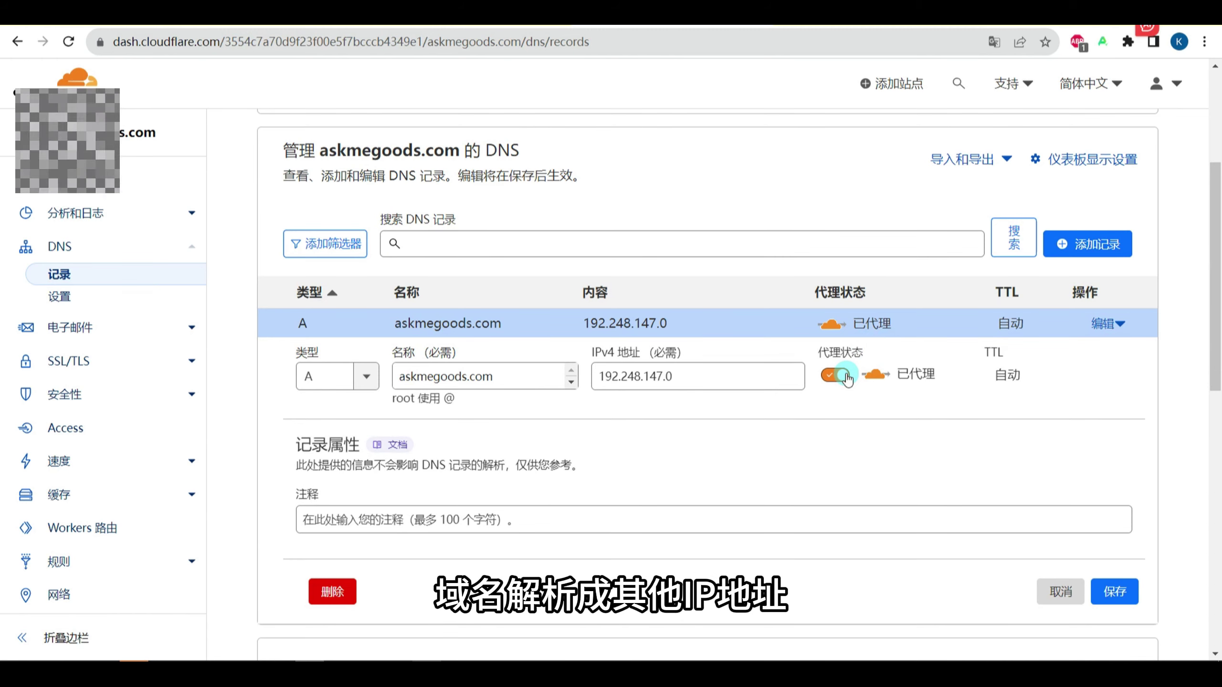
left_click(837, 375)
left_click(1114, 591)
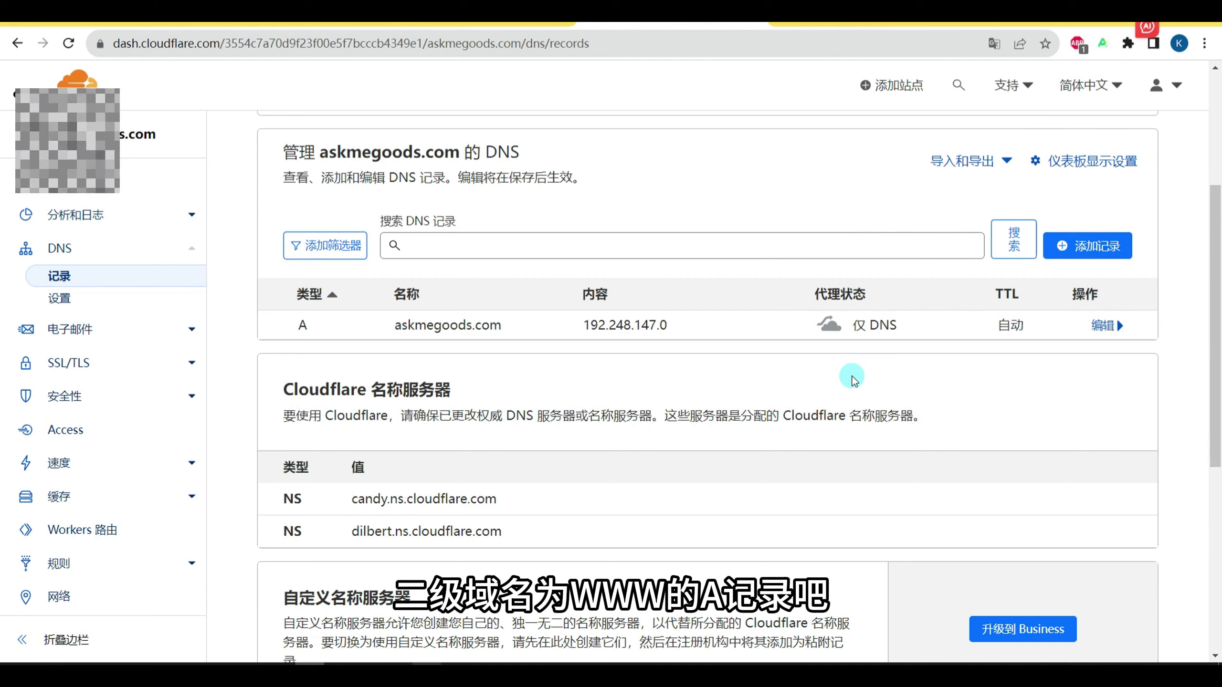
Step: Add a www A record to 192.248.147.0 with proxying turned off
left_click(1088, 245)
left_click(473, 357)
type("www")
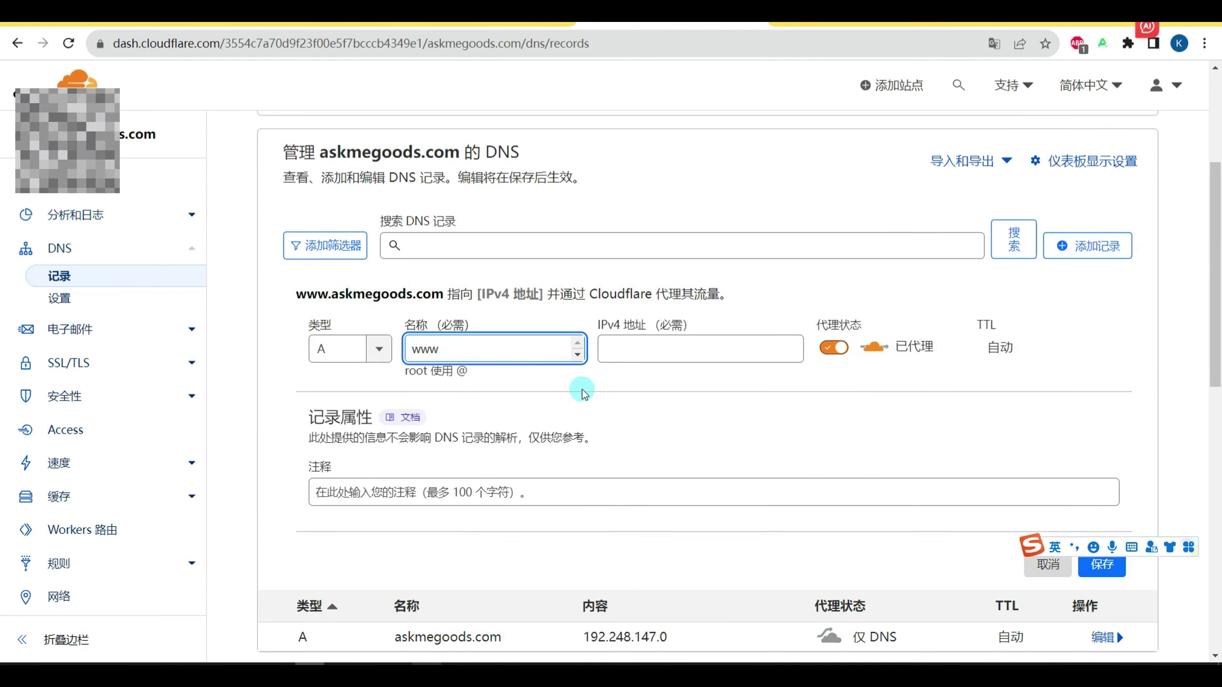
scroll(620, 458, "down", 2)
left_click_drag(667, 559, 577, 559)
key("ctrl+c")
left_click(647, 268)
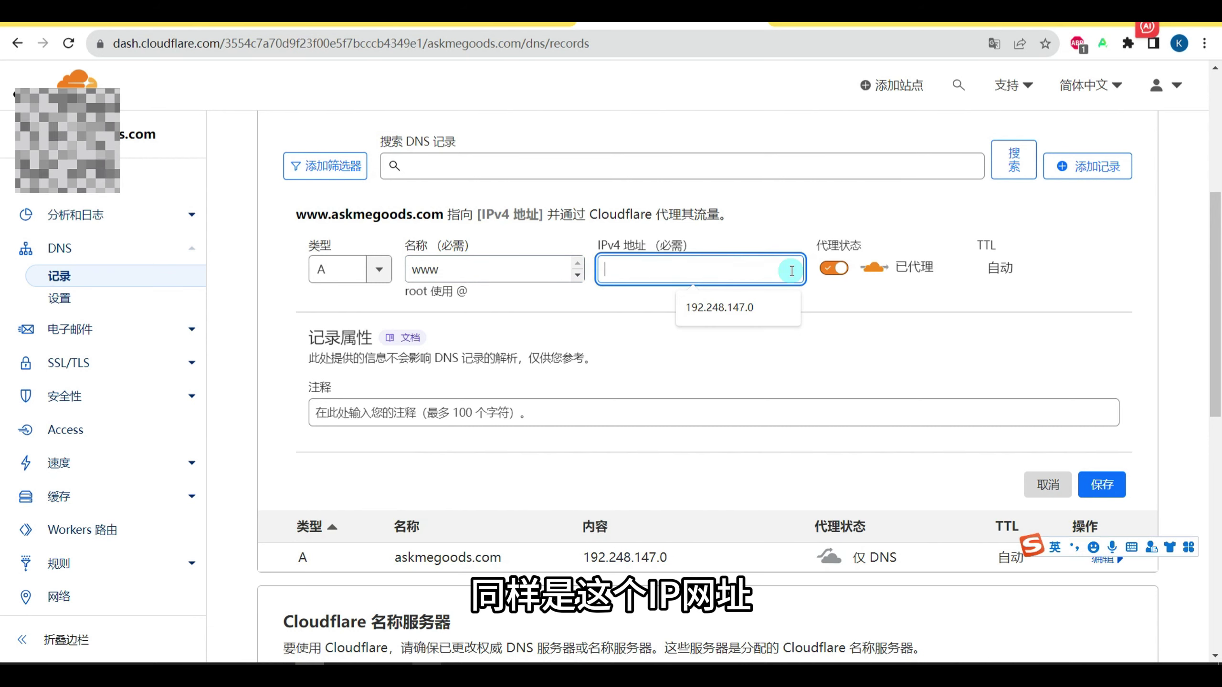
key("ctrl+v")
left_click(833, 267)
left_click(1114, 487)
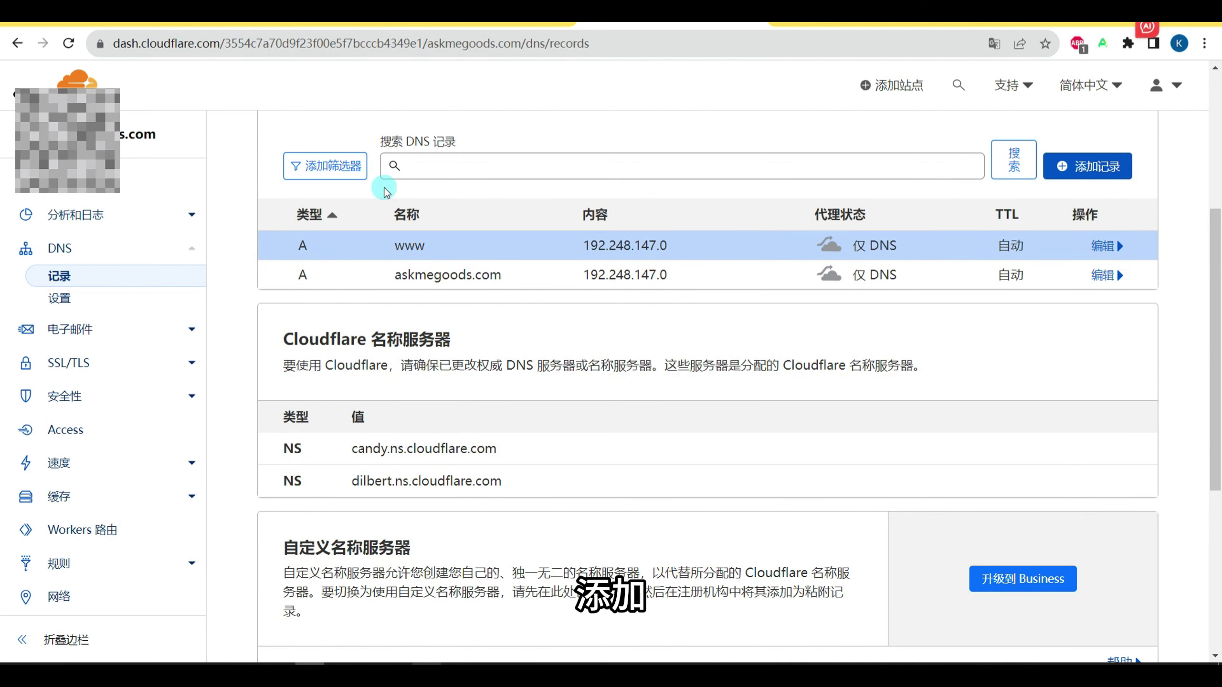
left_click(1089, 167)
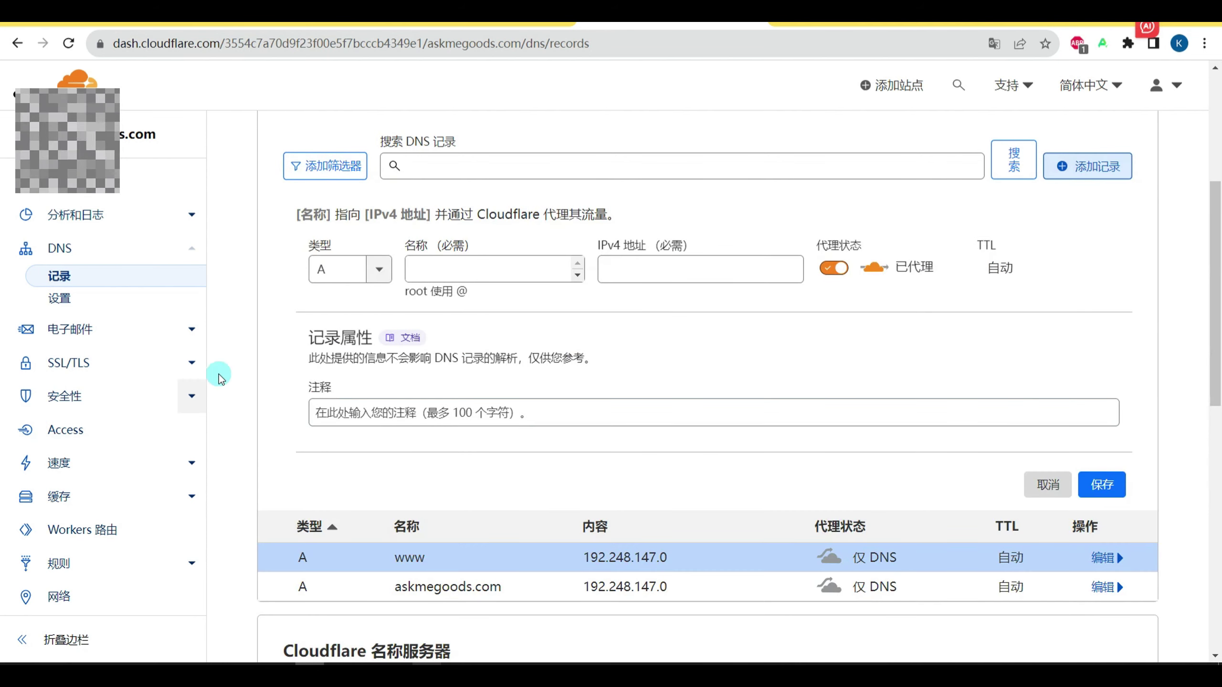
left_click(371, 270)
left_click(346, 421)
left_click(477, 262)
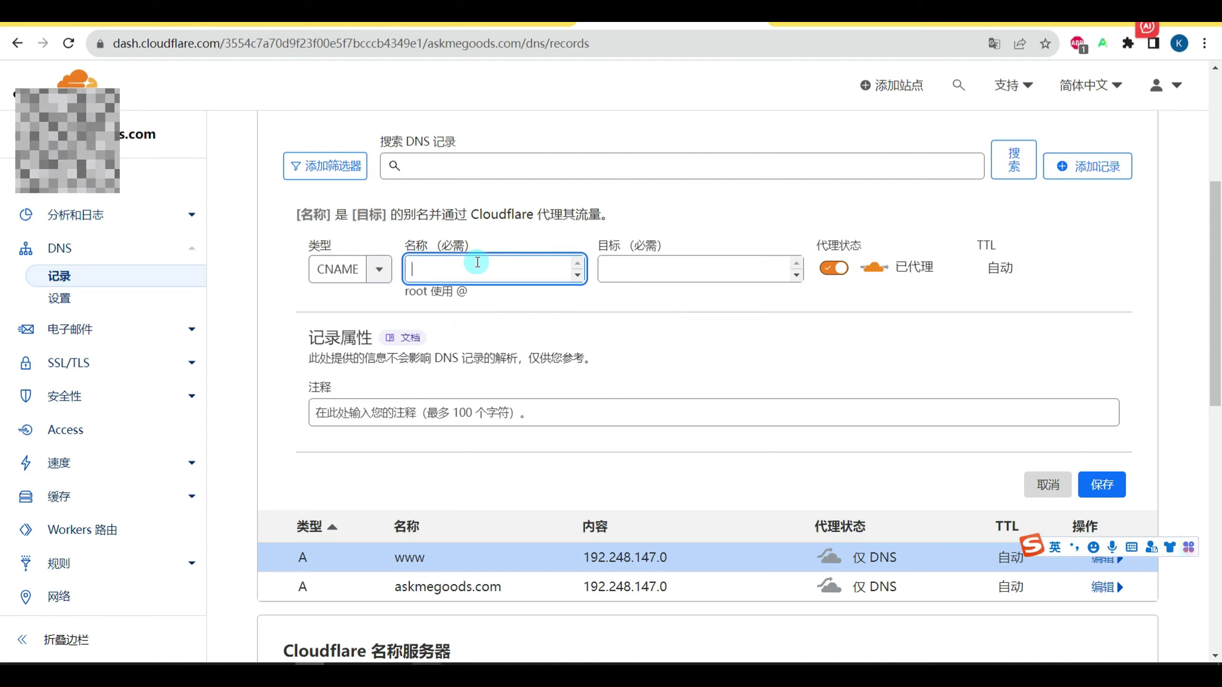
type("www.b")
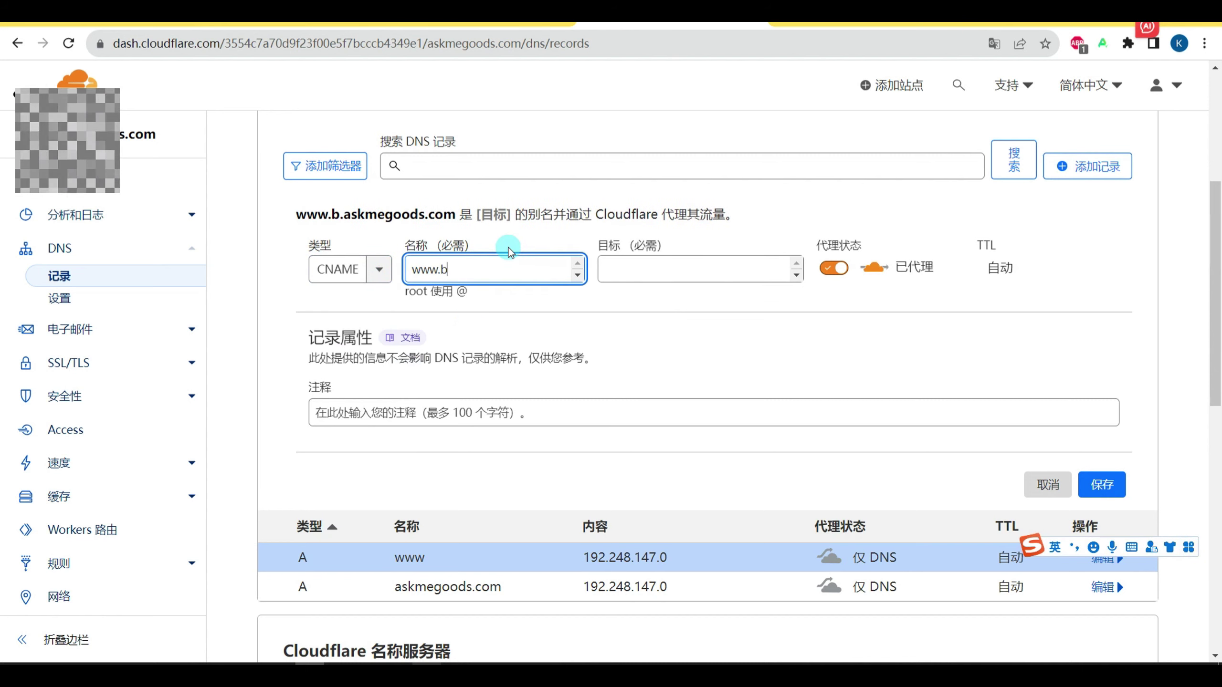
key("BackSpace")
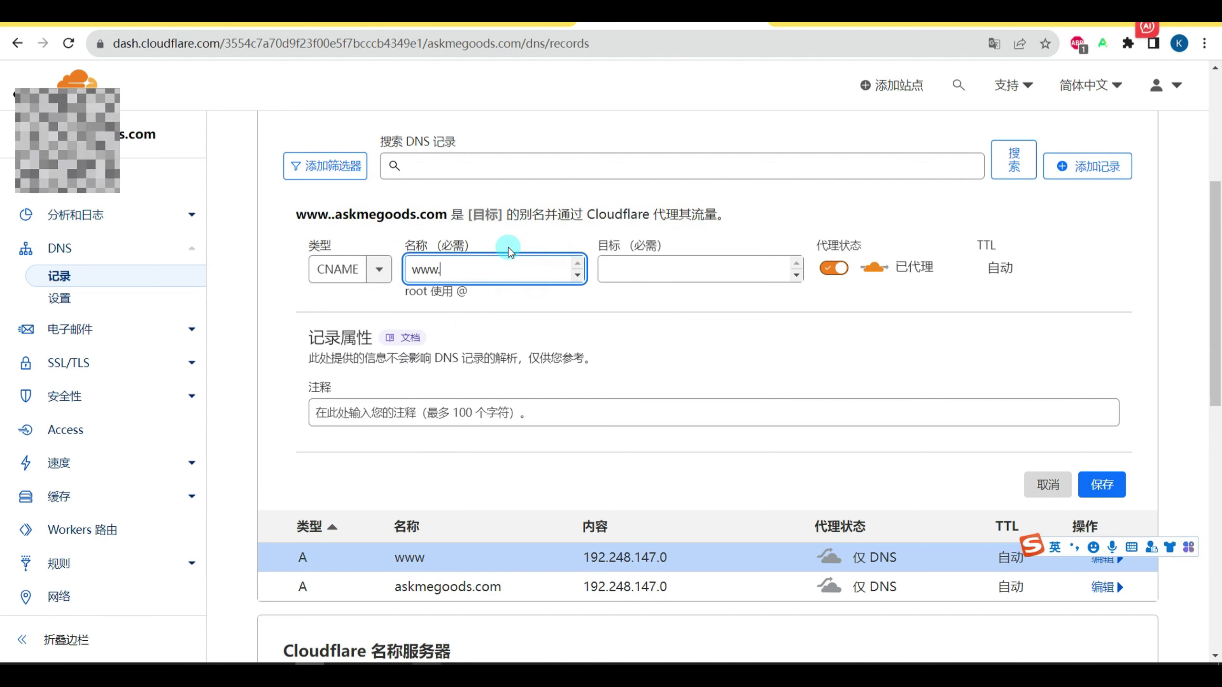
type("gox")
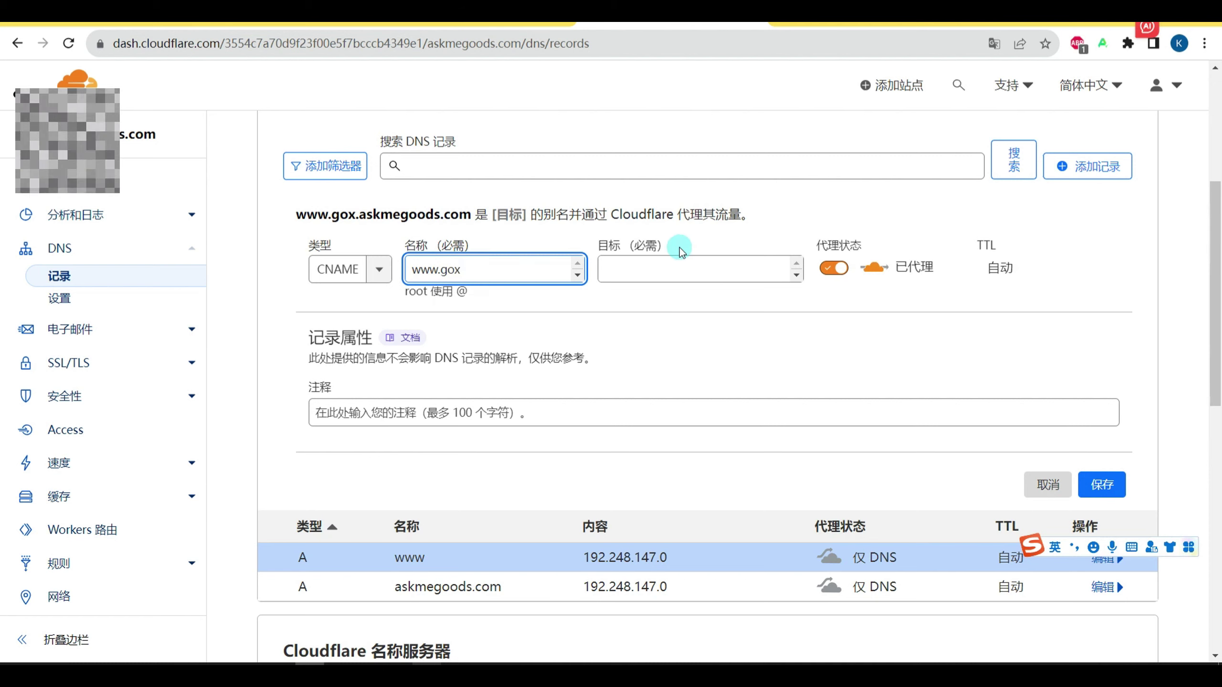
left_click(675, 269)
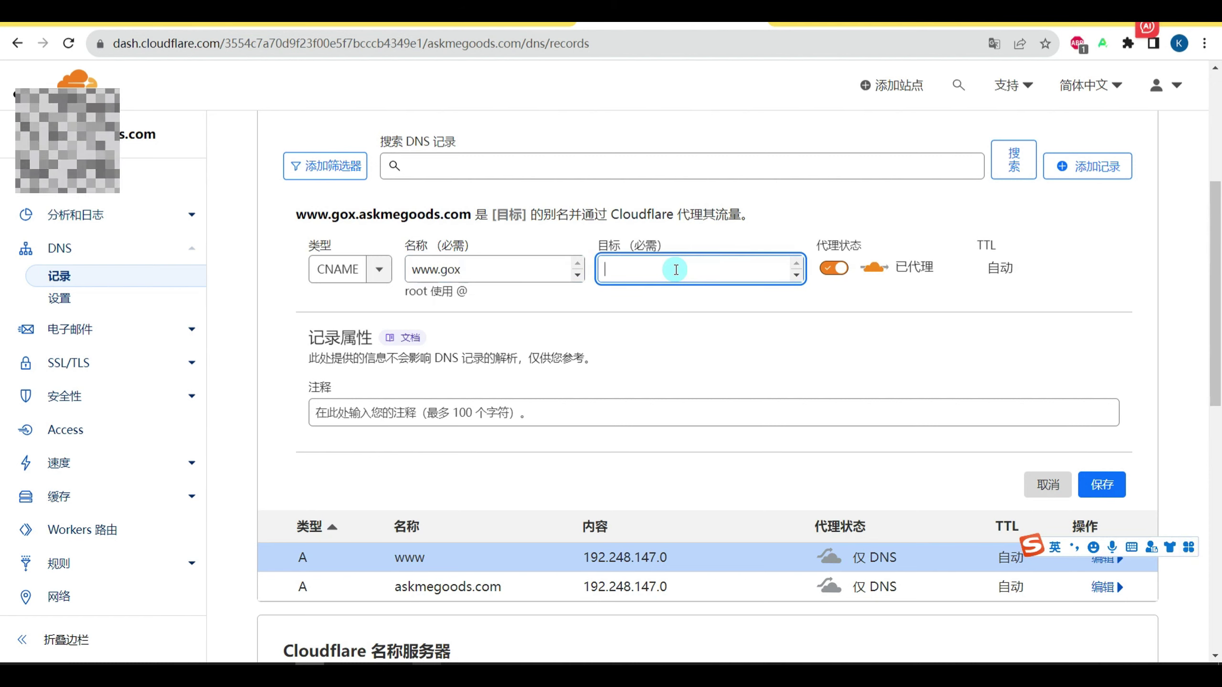
type("www.askme")
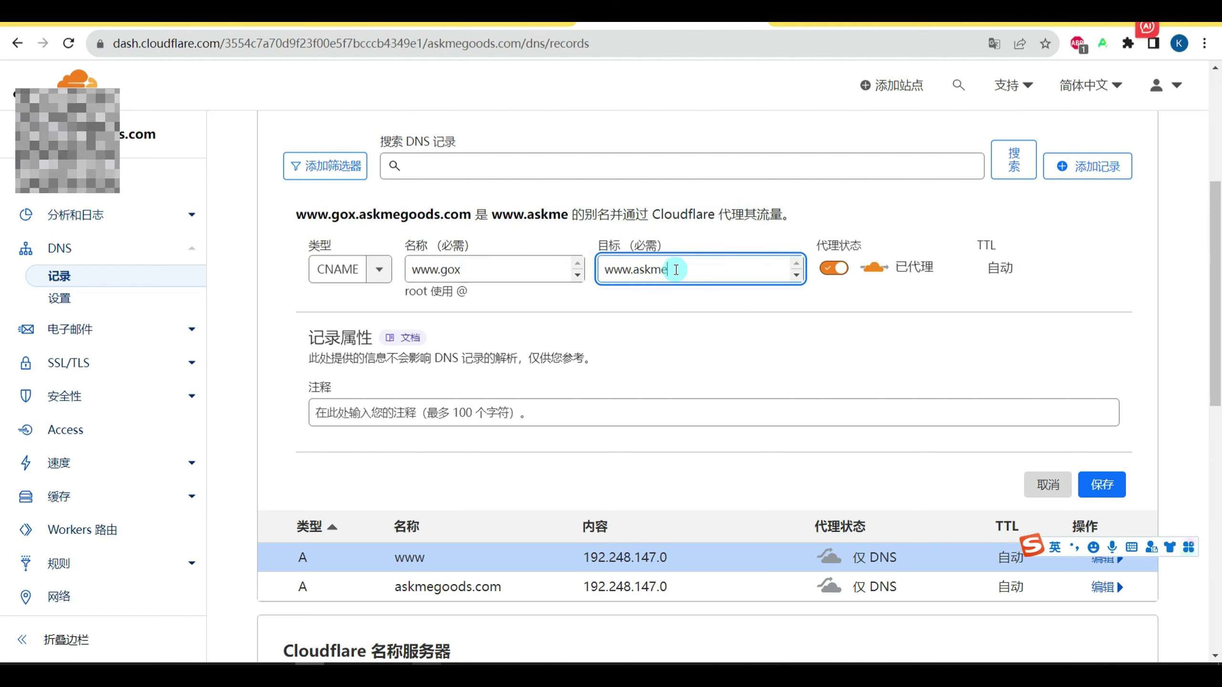
type("goods.com")
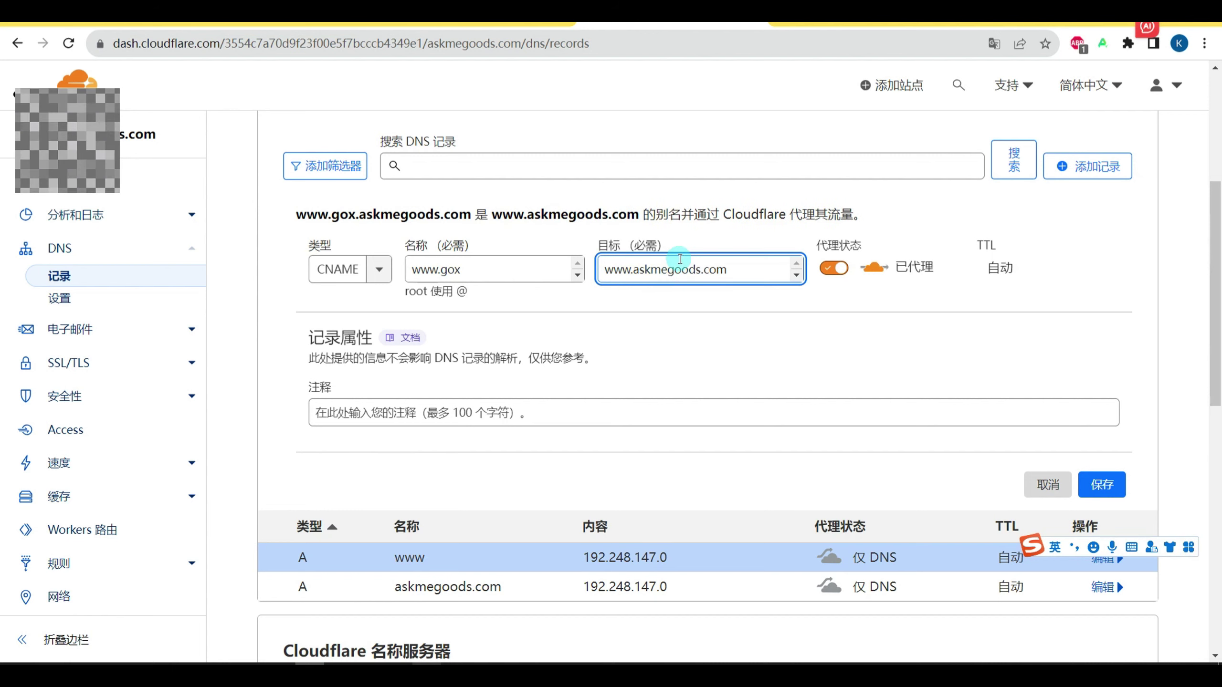
left_click(837, 267)
left_click(436, 269)
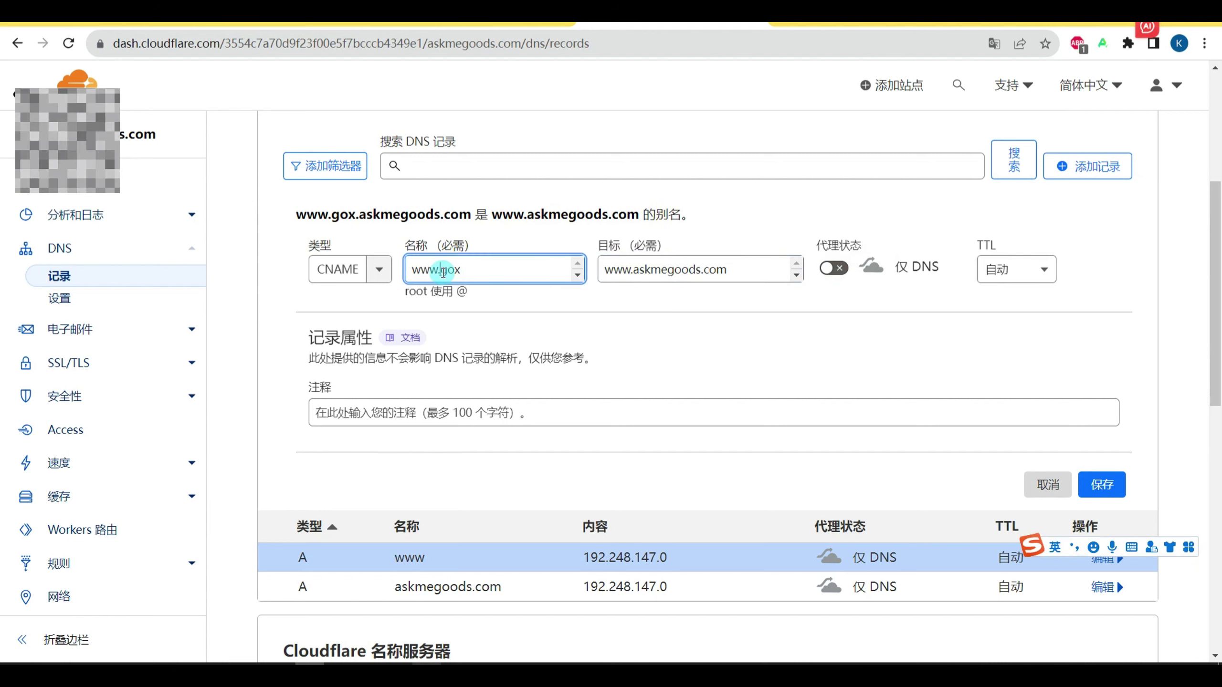
double_click(436, 269)
left_click(509, 271)
type(".com")
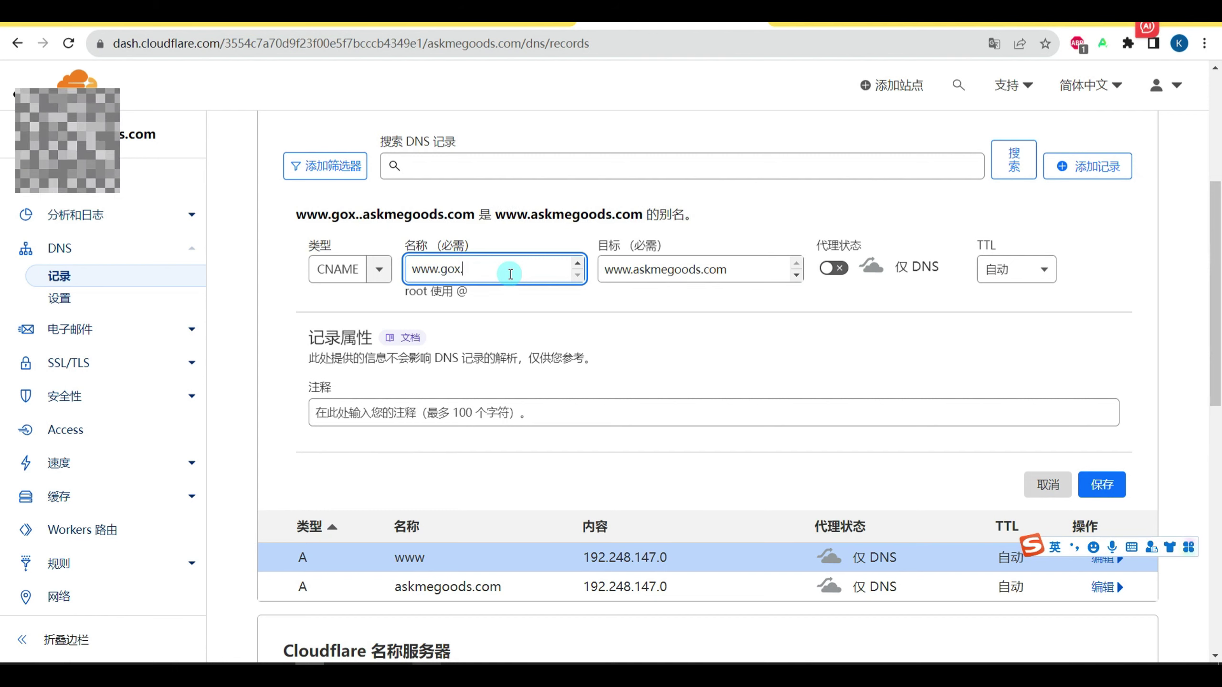
left_click(1102, 484)
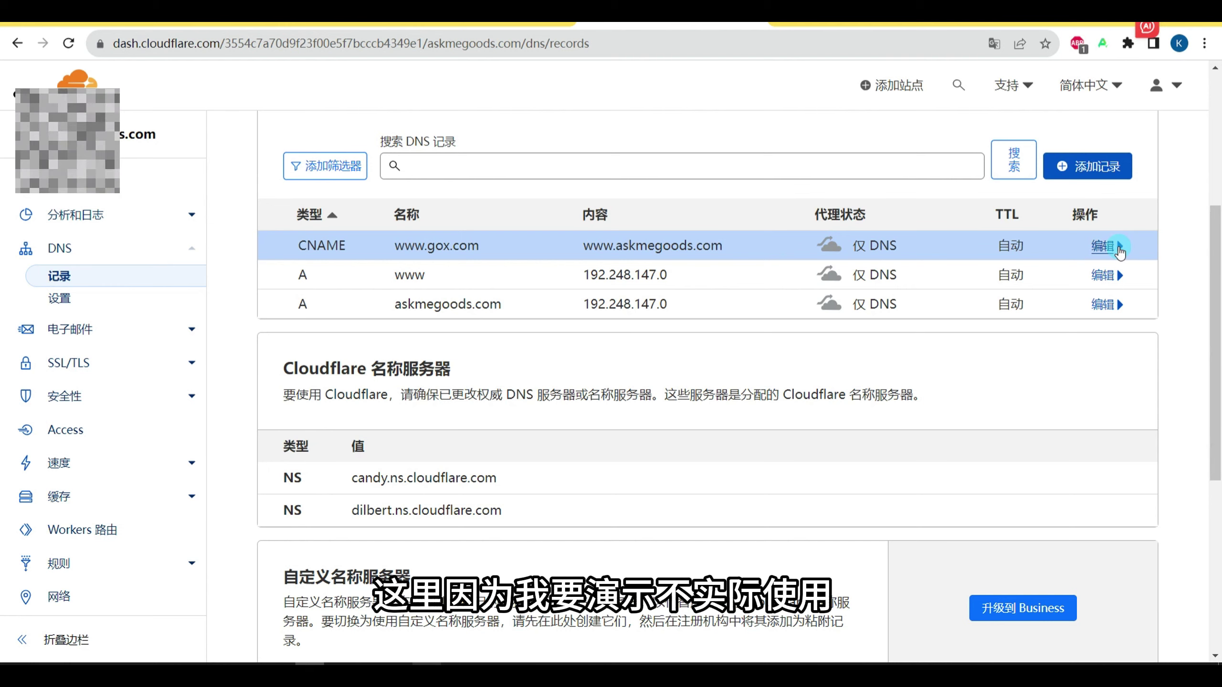
left_click(1102, 246)
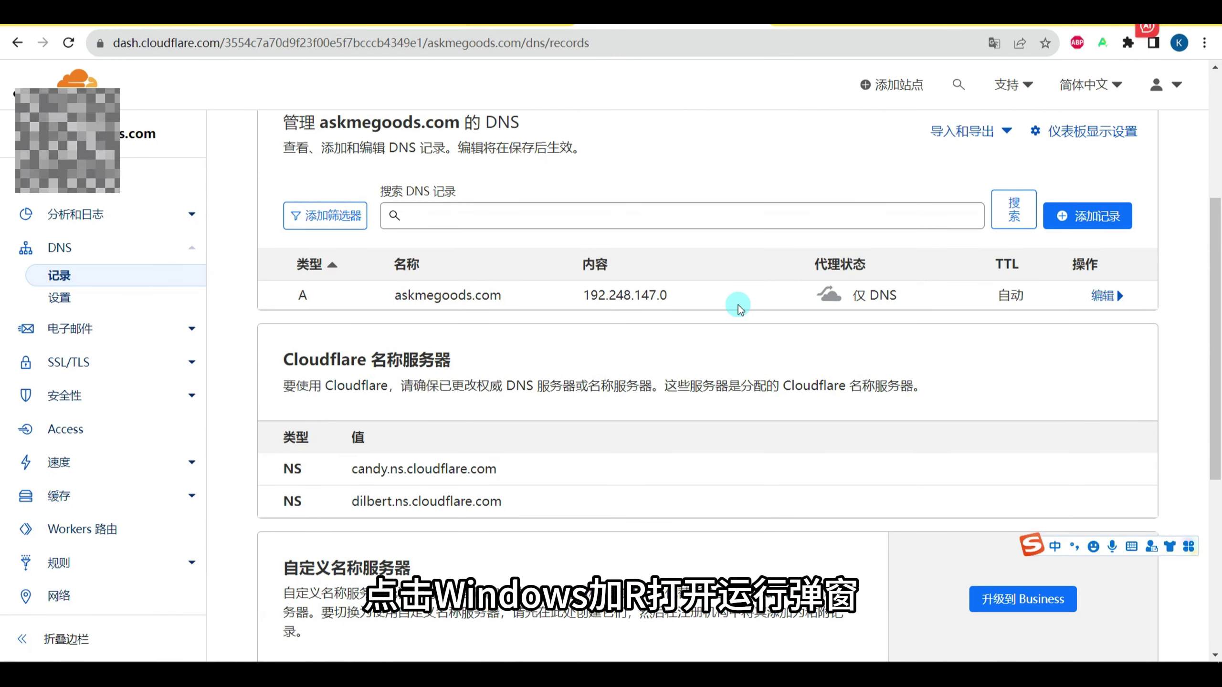
key("super+r")
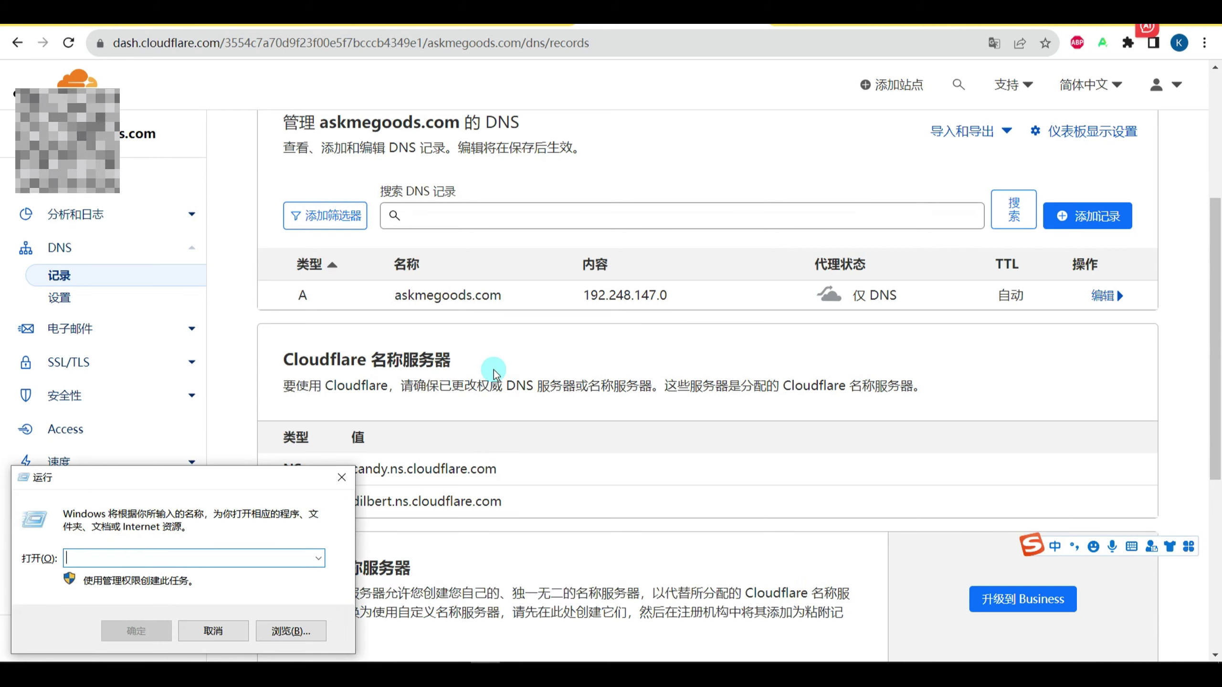
type("cmd")
key("Return")
type("ping www")
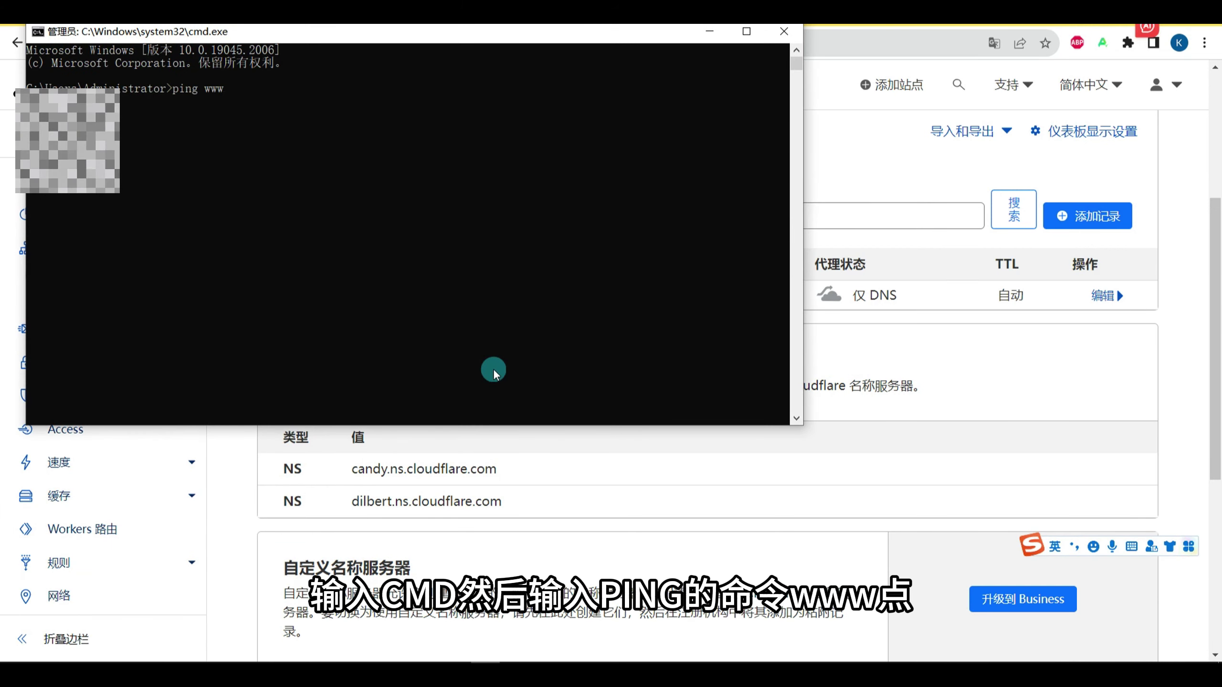
type(".askmegoods.com")
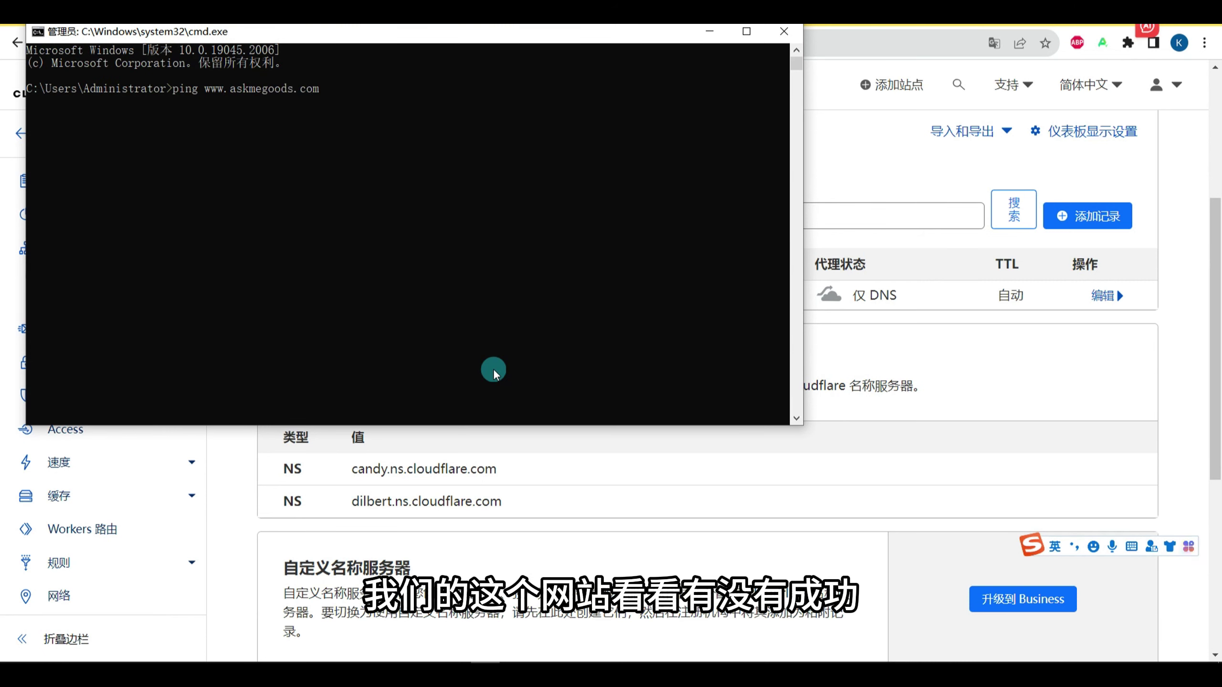
key("Return")
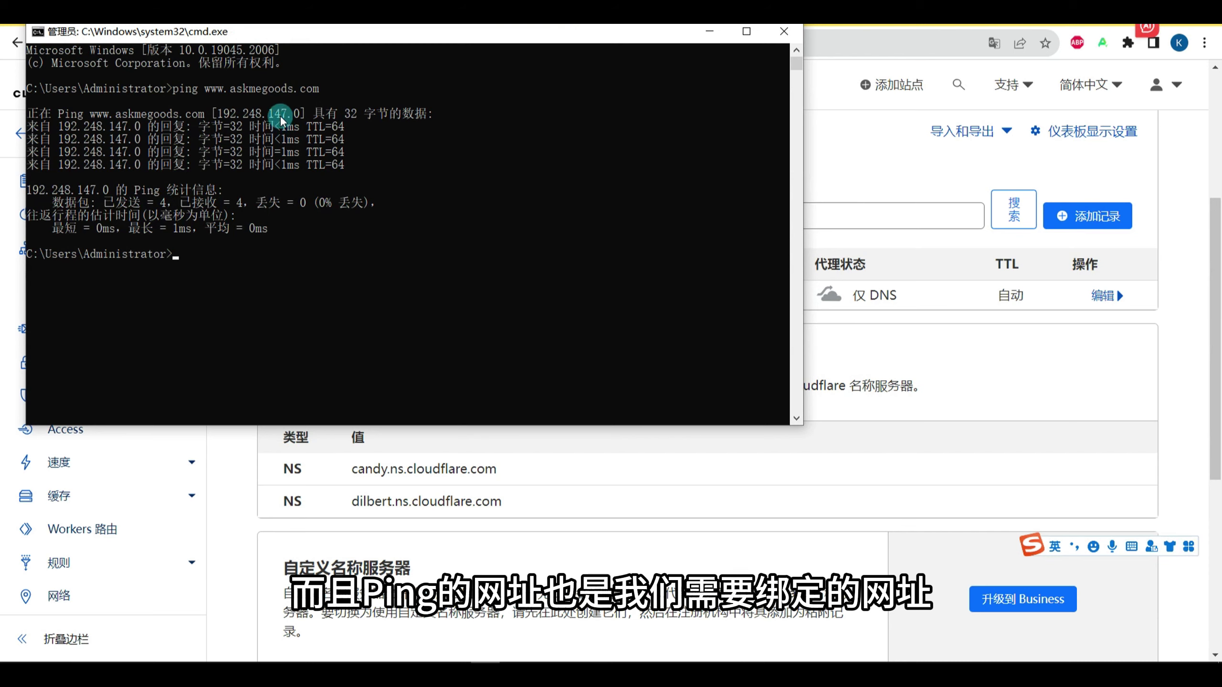
left_click_drag(545, 43, 653, 159)
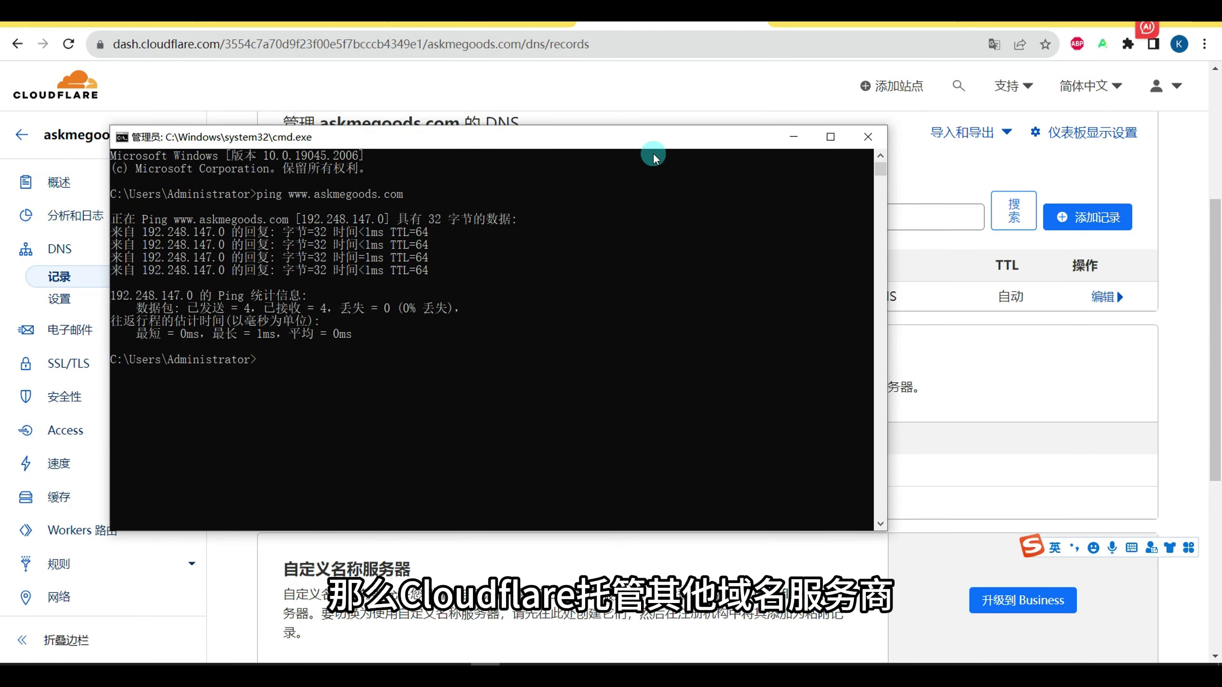